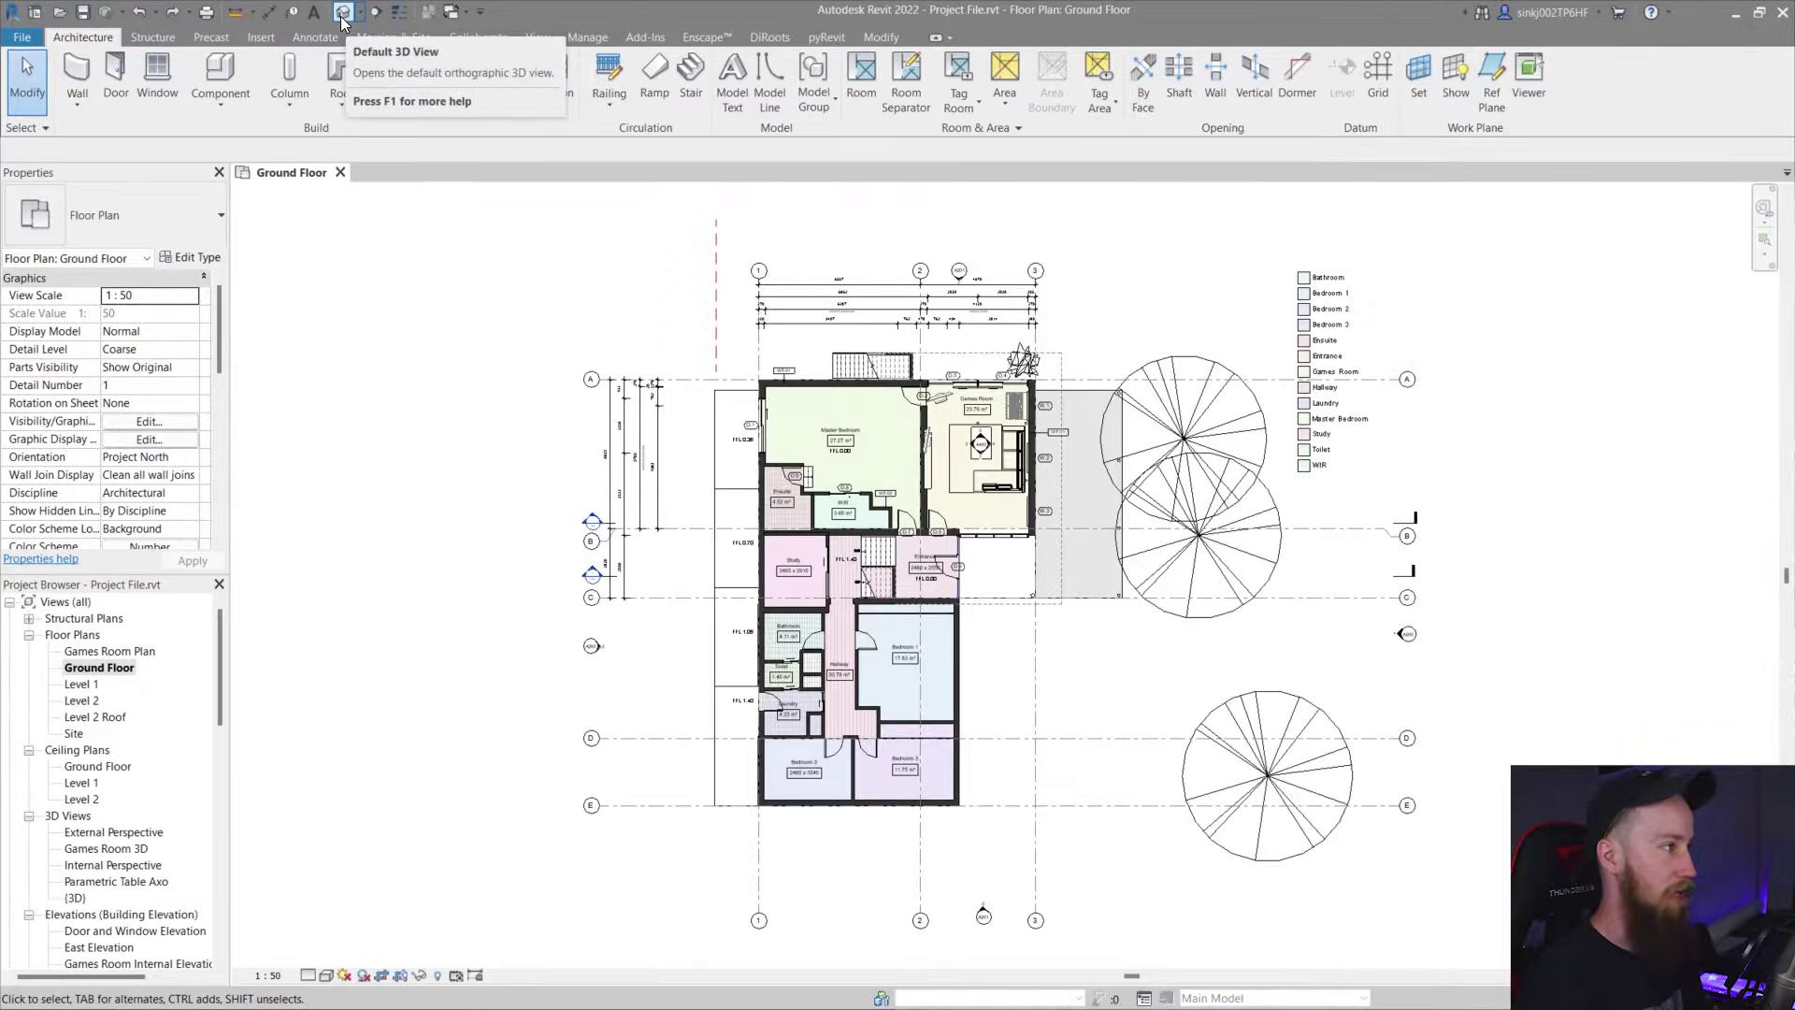
Open the default 3D view and orient it to a corner isometric view showing the house
{"action": "left_click", "coordinate": [342, 15]}
{"action": "scroll", "coordinate": [1004, 635], "scroll_direction": "up", "scroll_amount": 5}
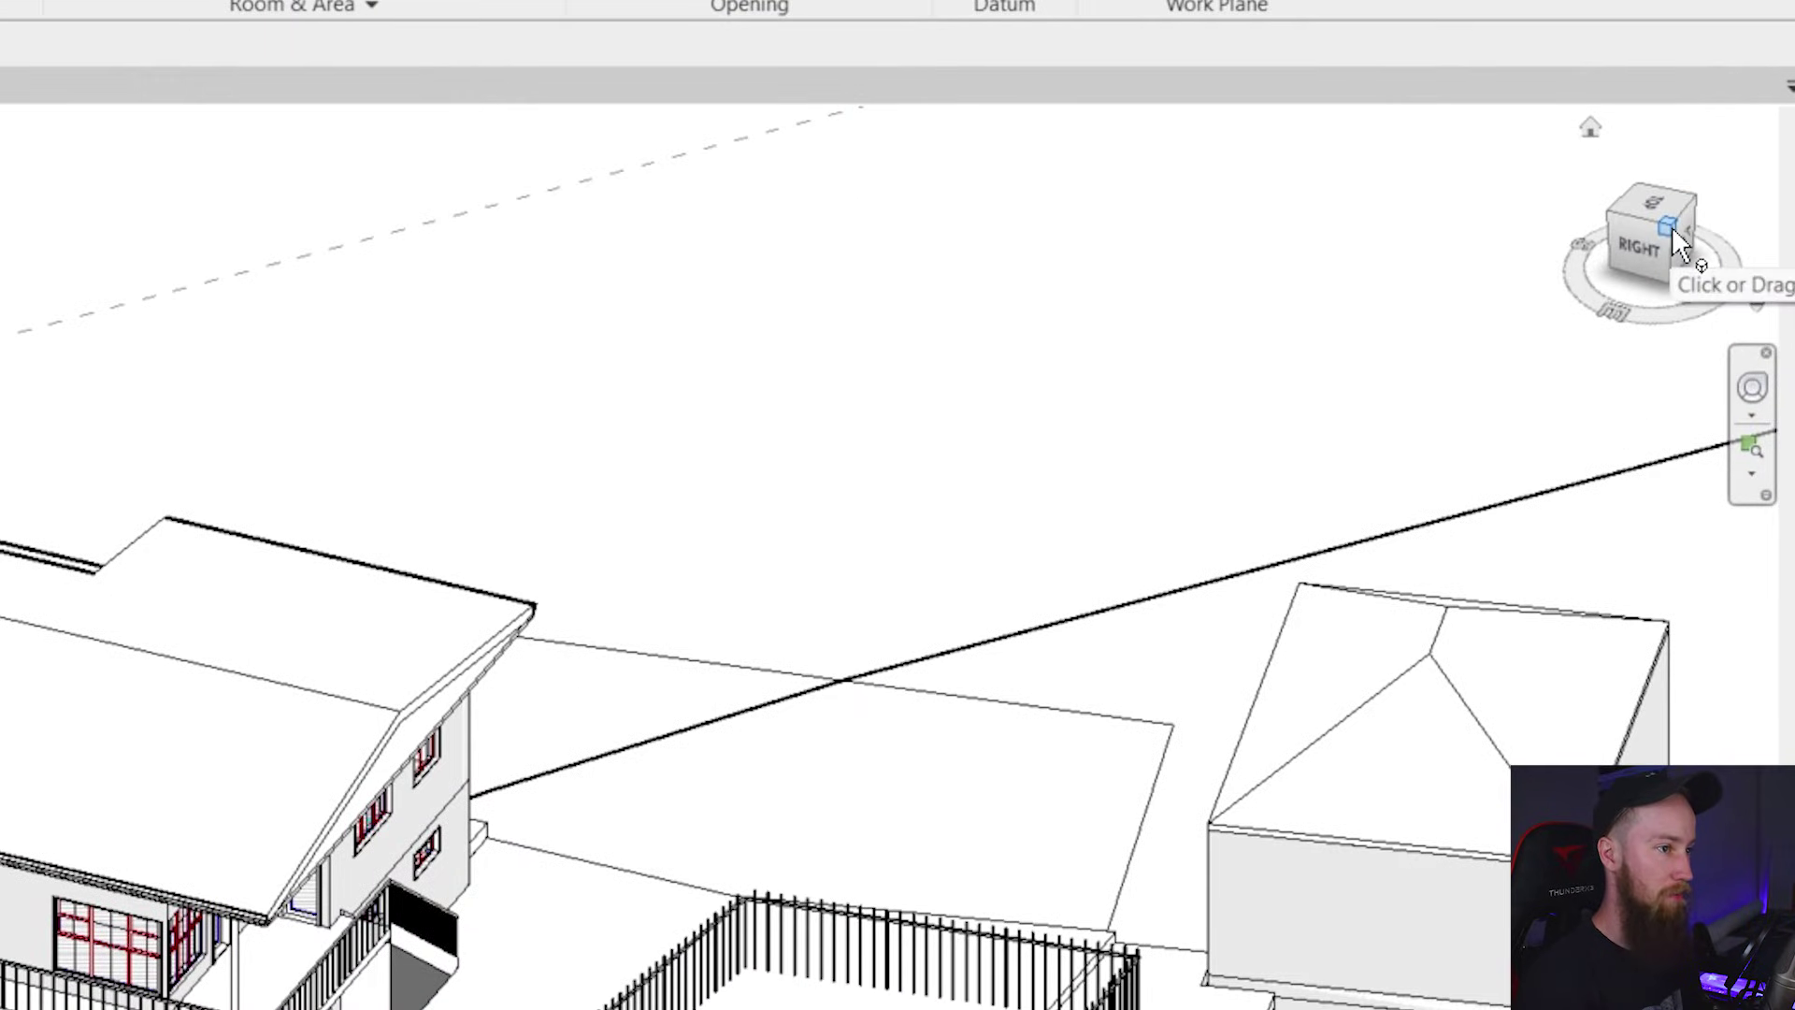
{"action": "left_click", "coordinate": [1671, 226]}
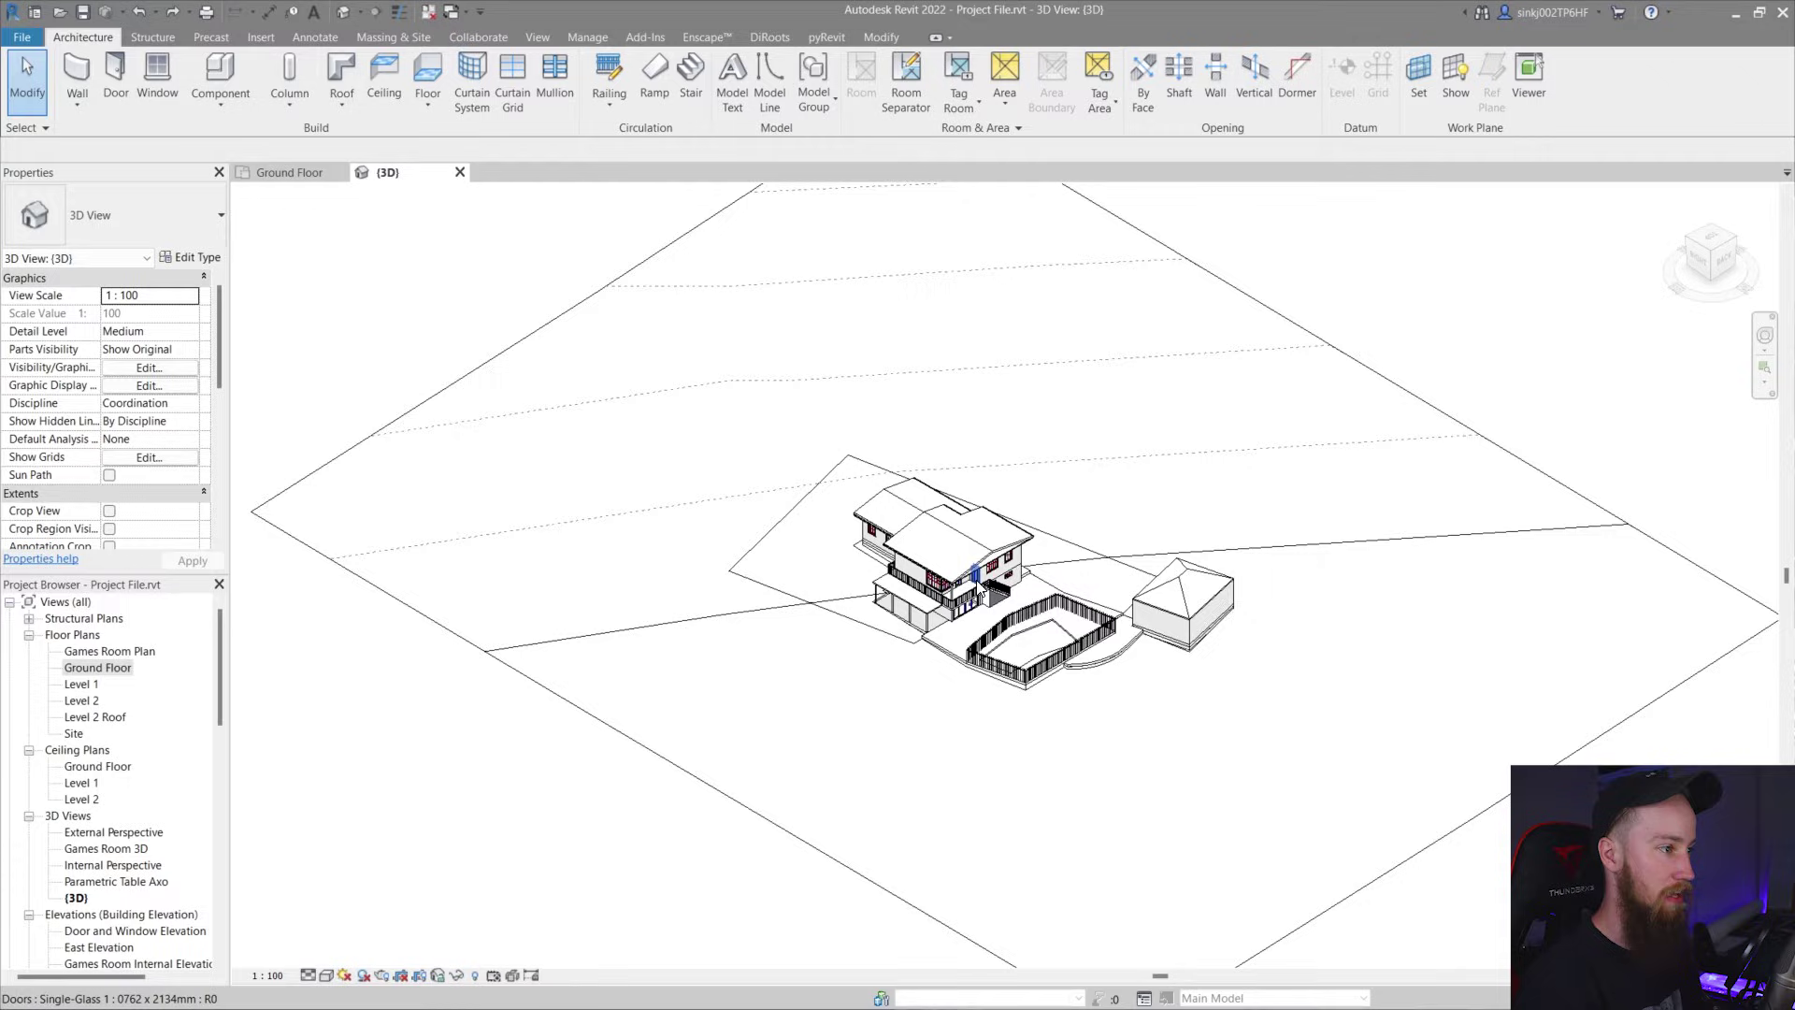
{"action": "scroll", "coordinate": [715, 741], "scroll_direction": "up", "scroll_amount": 4}
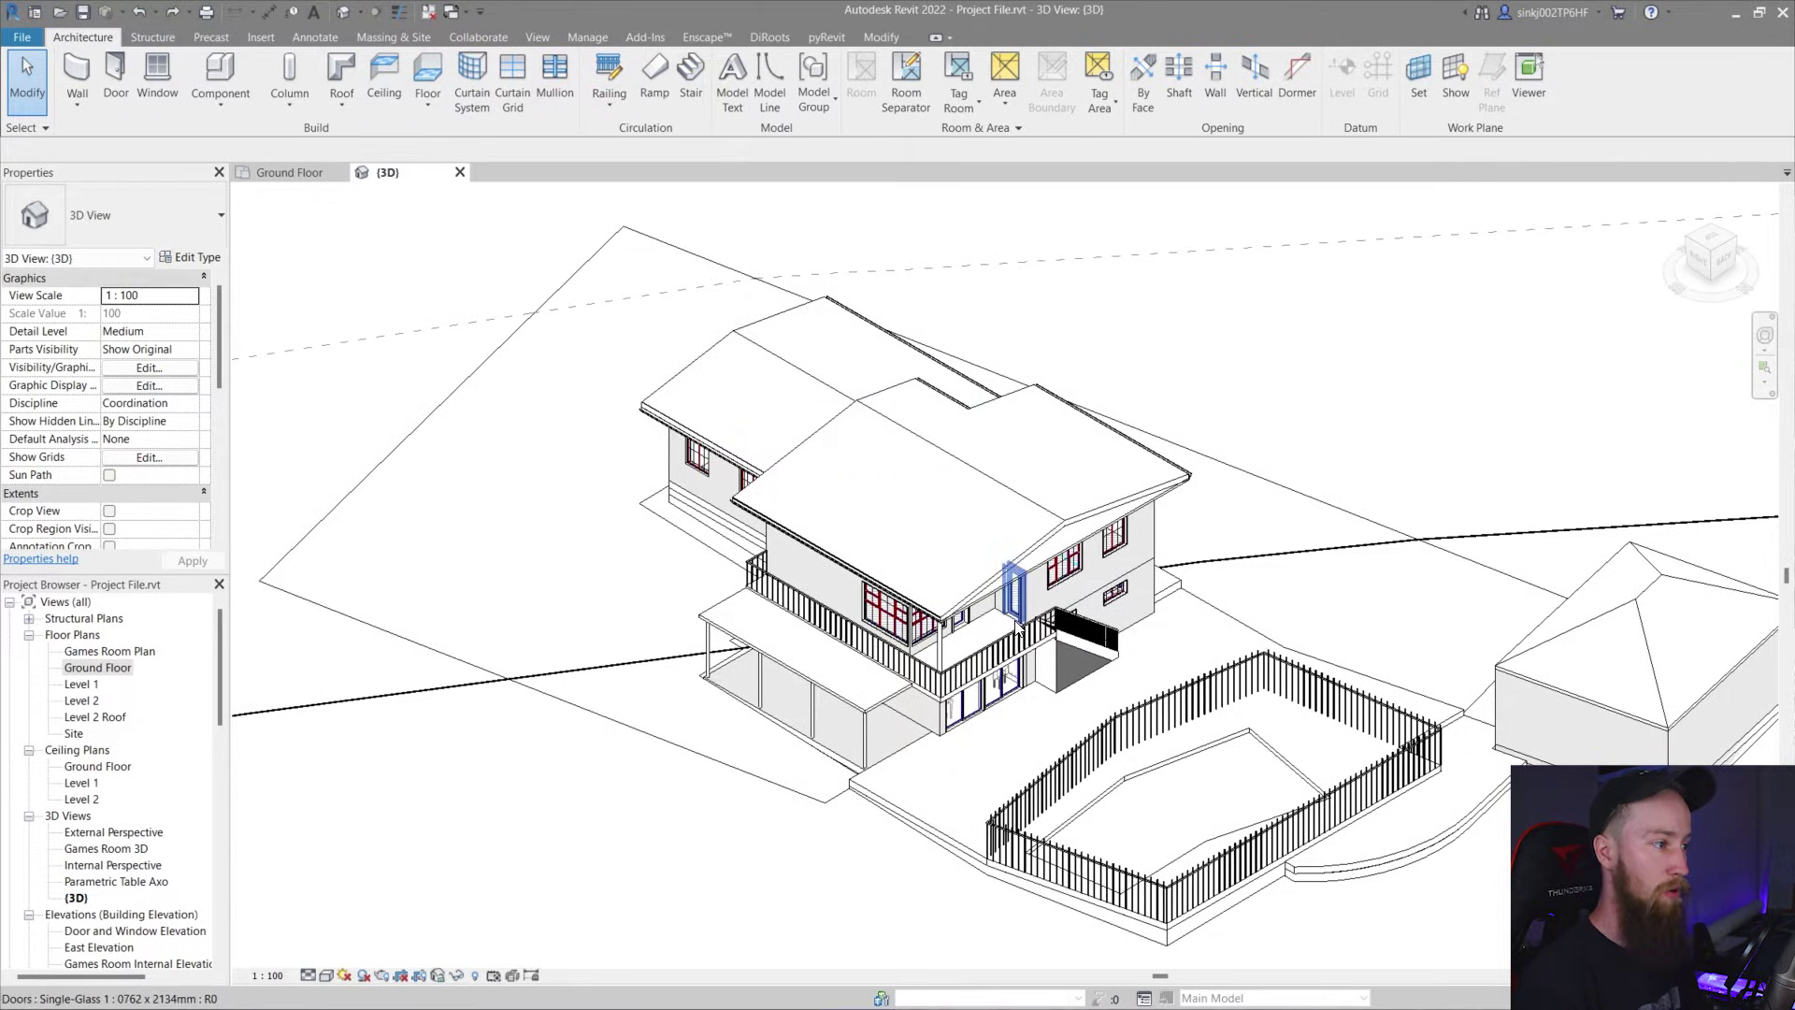
Displace both house roofs together straight up above the walls, to a Z displacement of about 14605 mm
{"action": "left_click", "coordinate": [994, 480]}
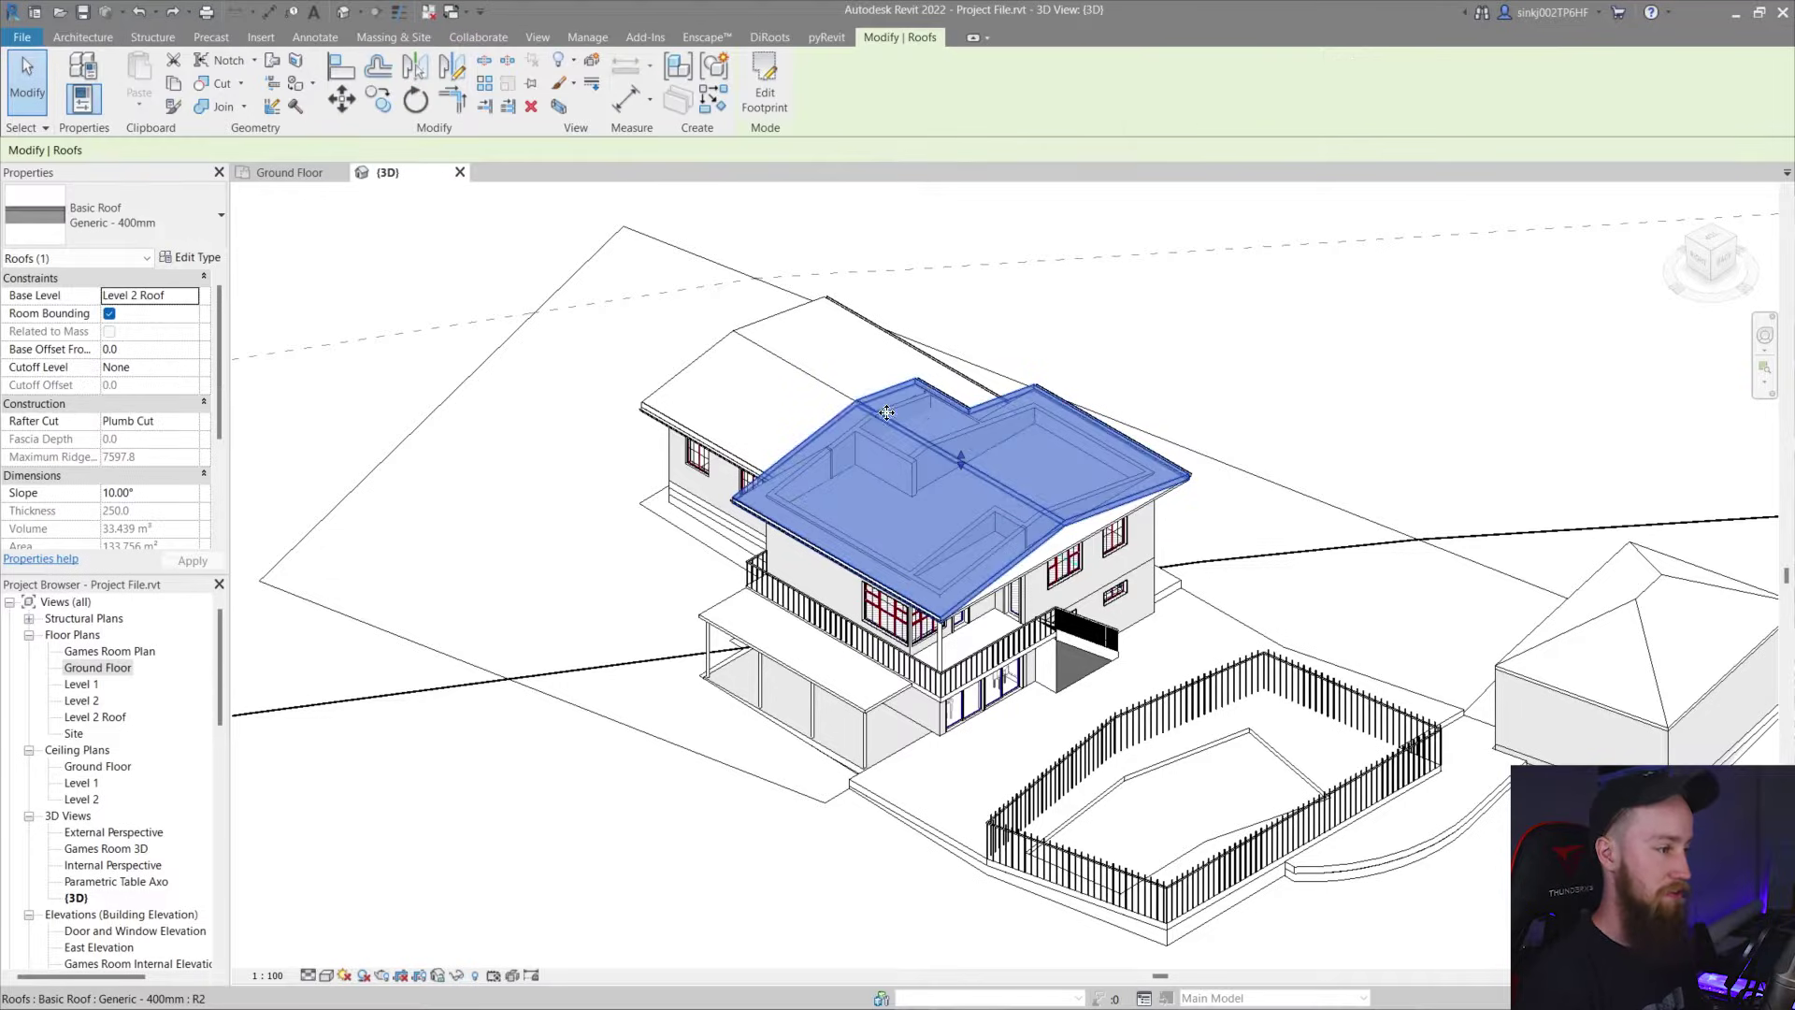
{"action": "left_click", "coordinate": [819, 374], "text": "ctrl"}
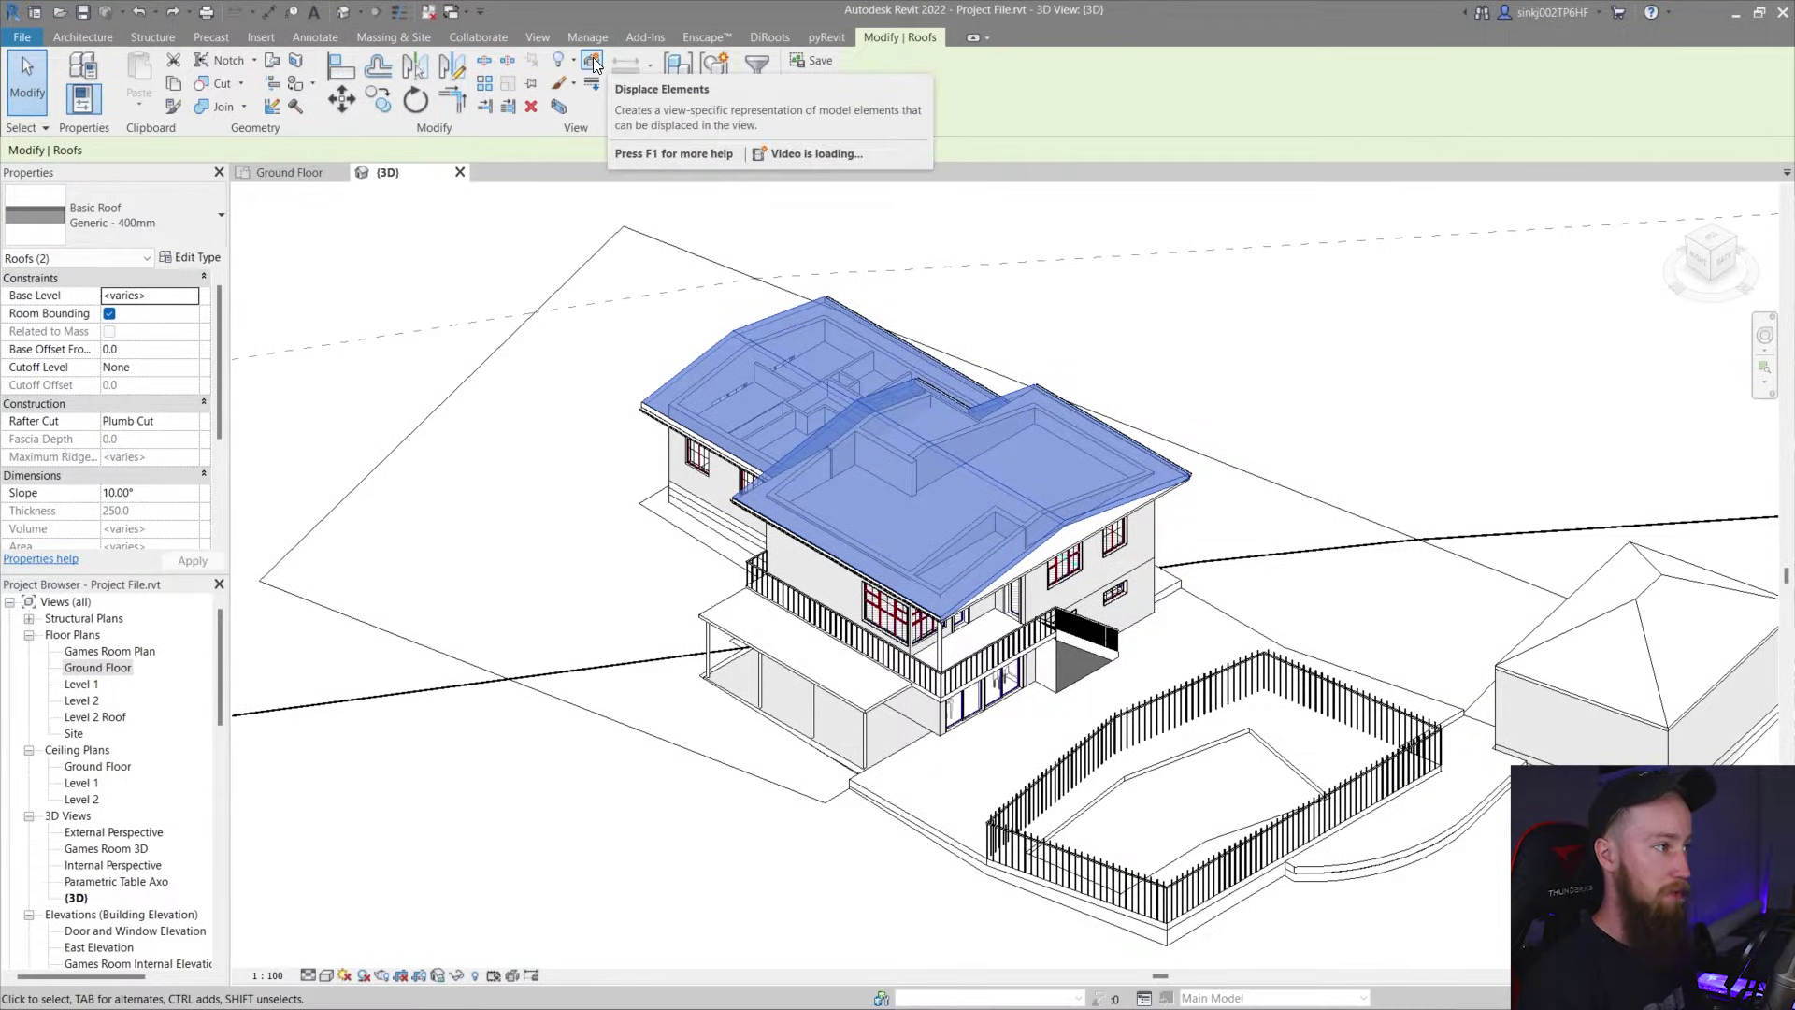
{"action": "left_click", "coordinate": [591, 62]}
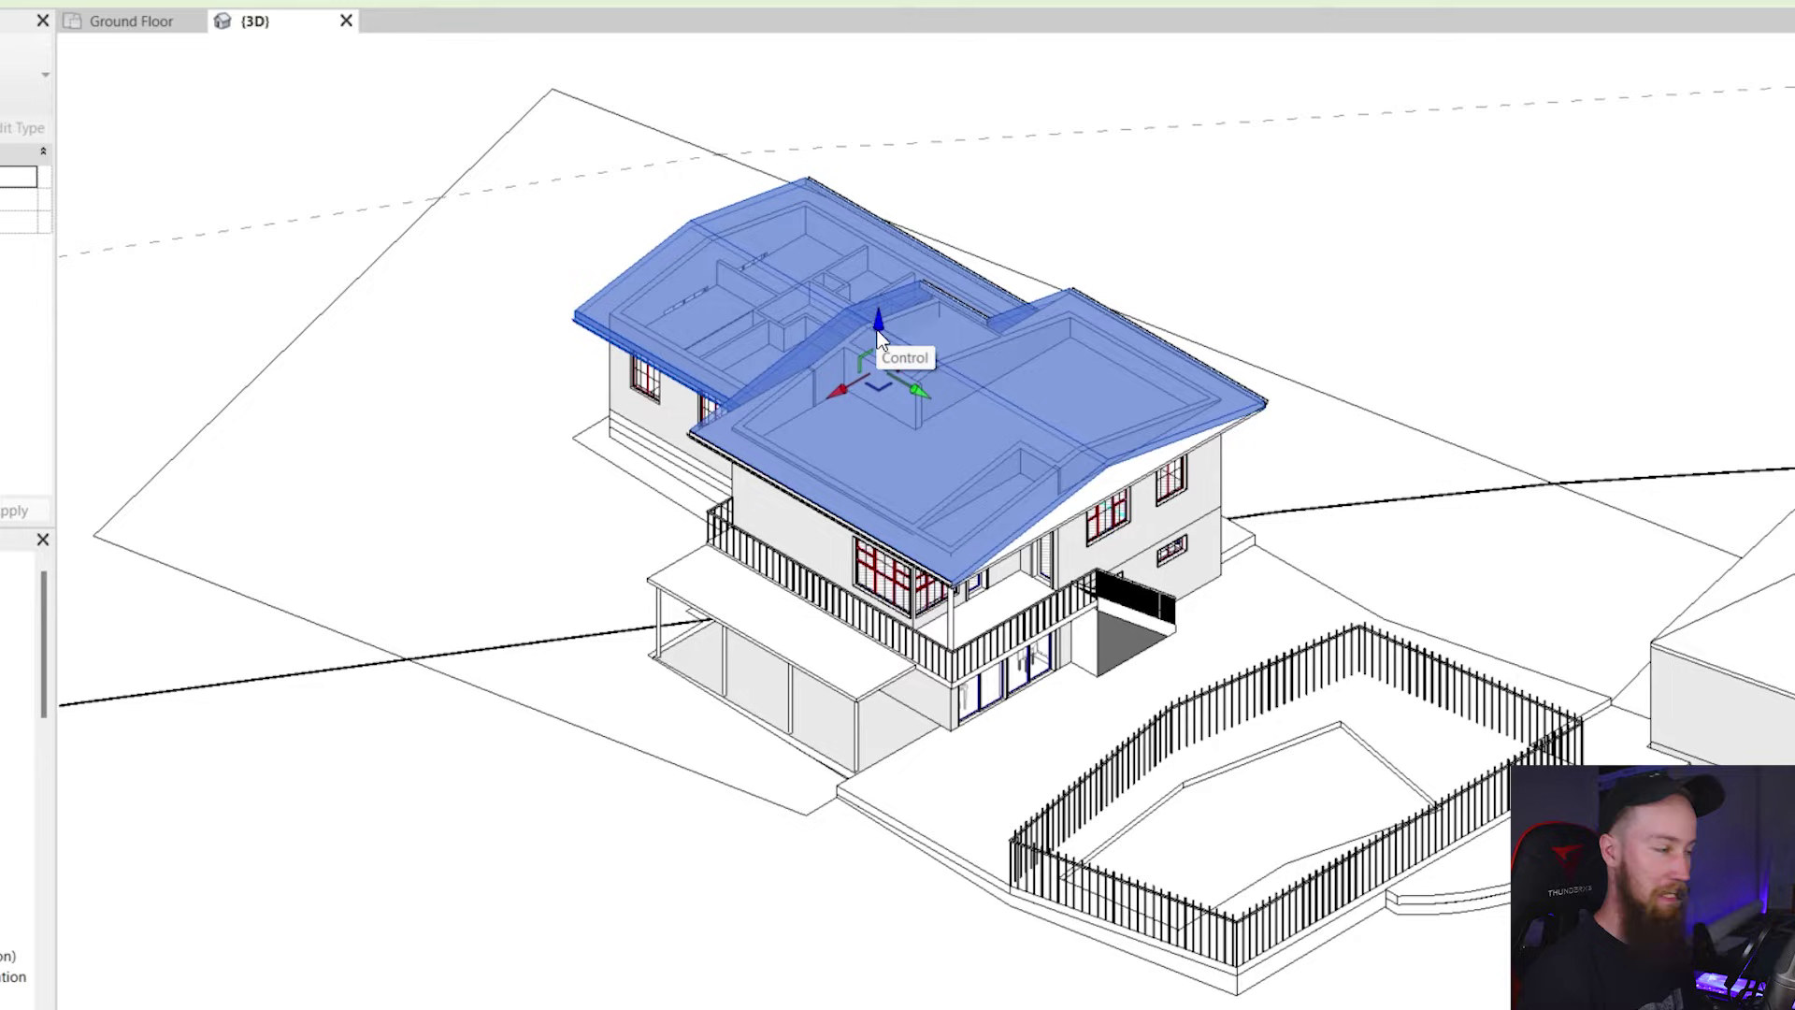
{"action": "middle_click_drag", "start_coordinate": [1019, 156], "coordinate": [1038, 310]}
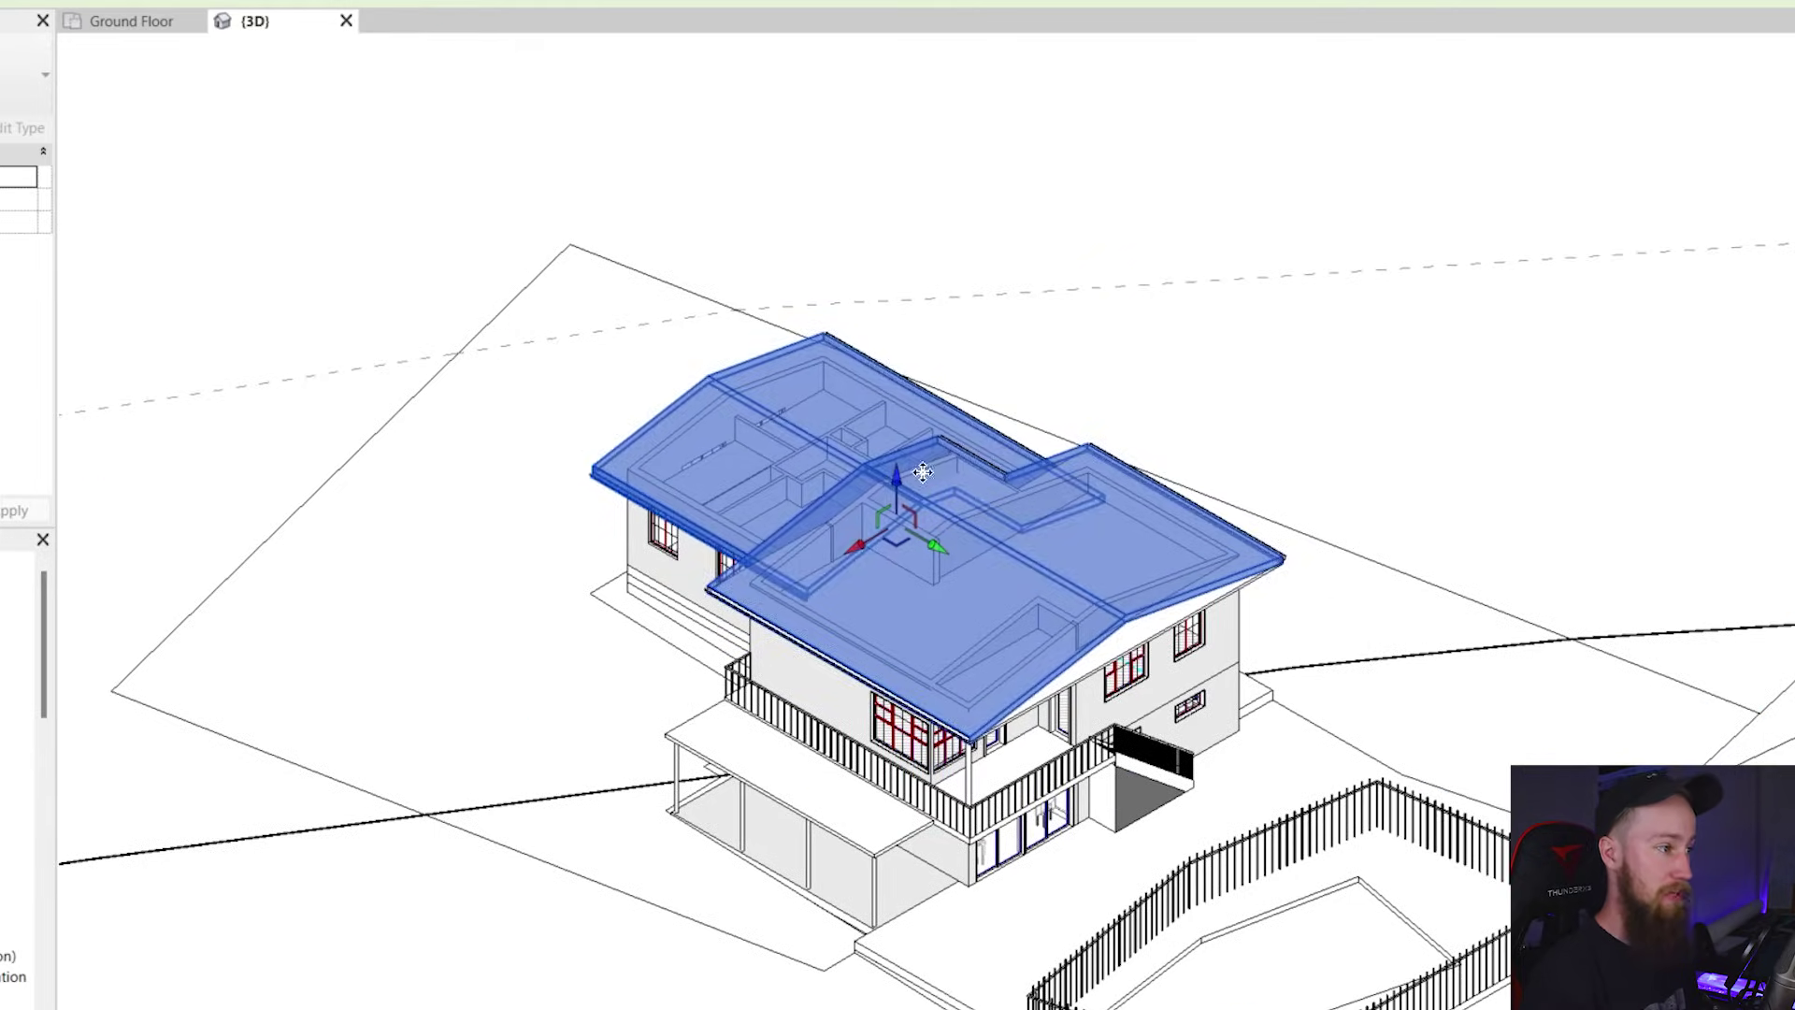
{"action": "left_click_drag", "start_coordinate": [896, 488], "coordinate": [894, 171]}
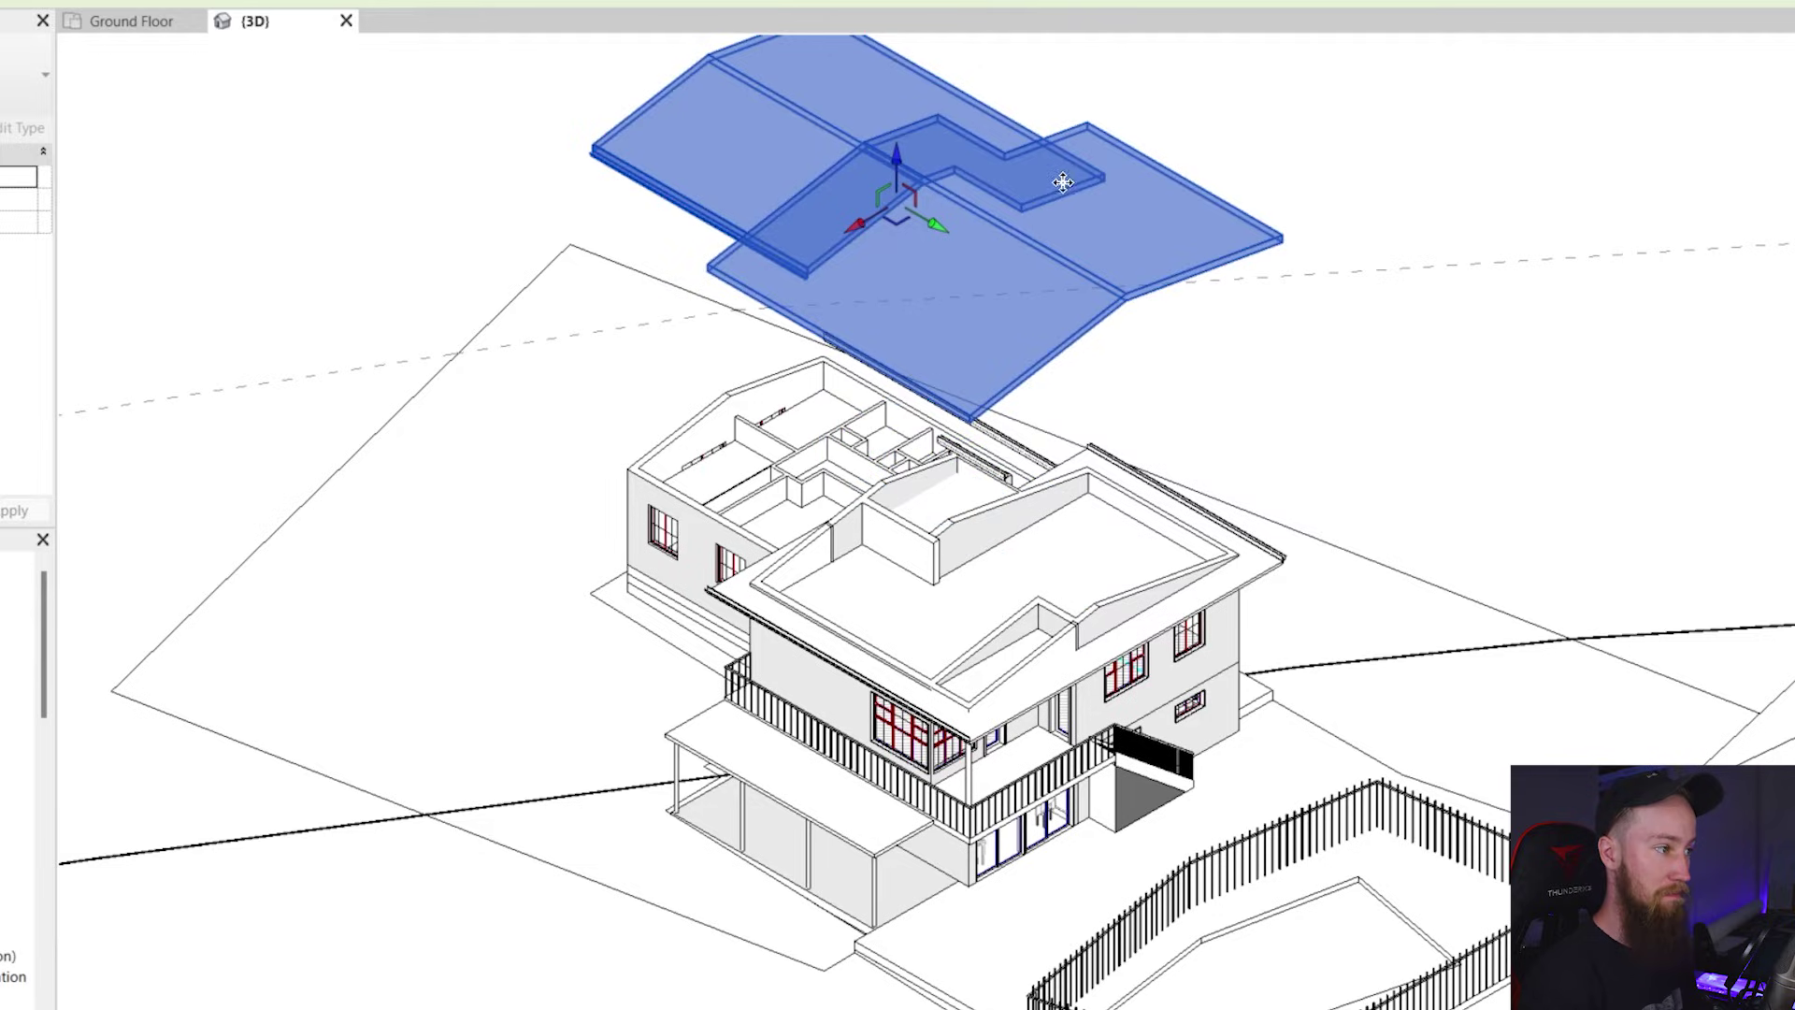
{"action": "middle_click_drag", "start_coordinate": [1062, 178], "coordinate": [1078, 332]}
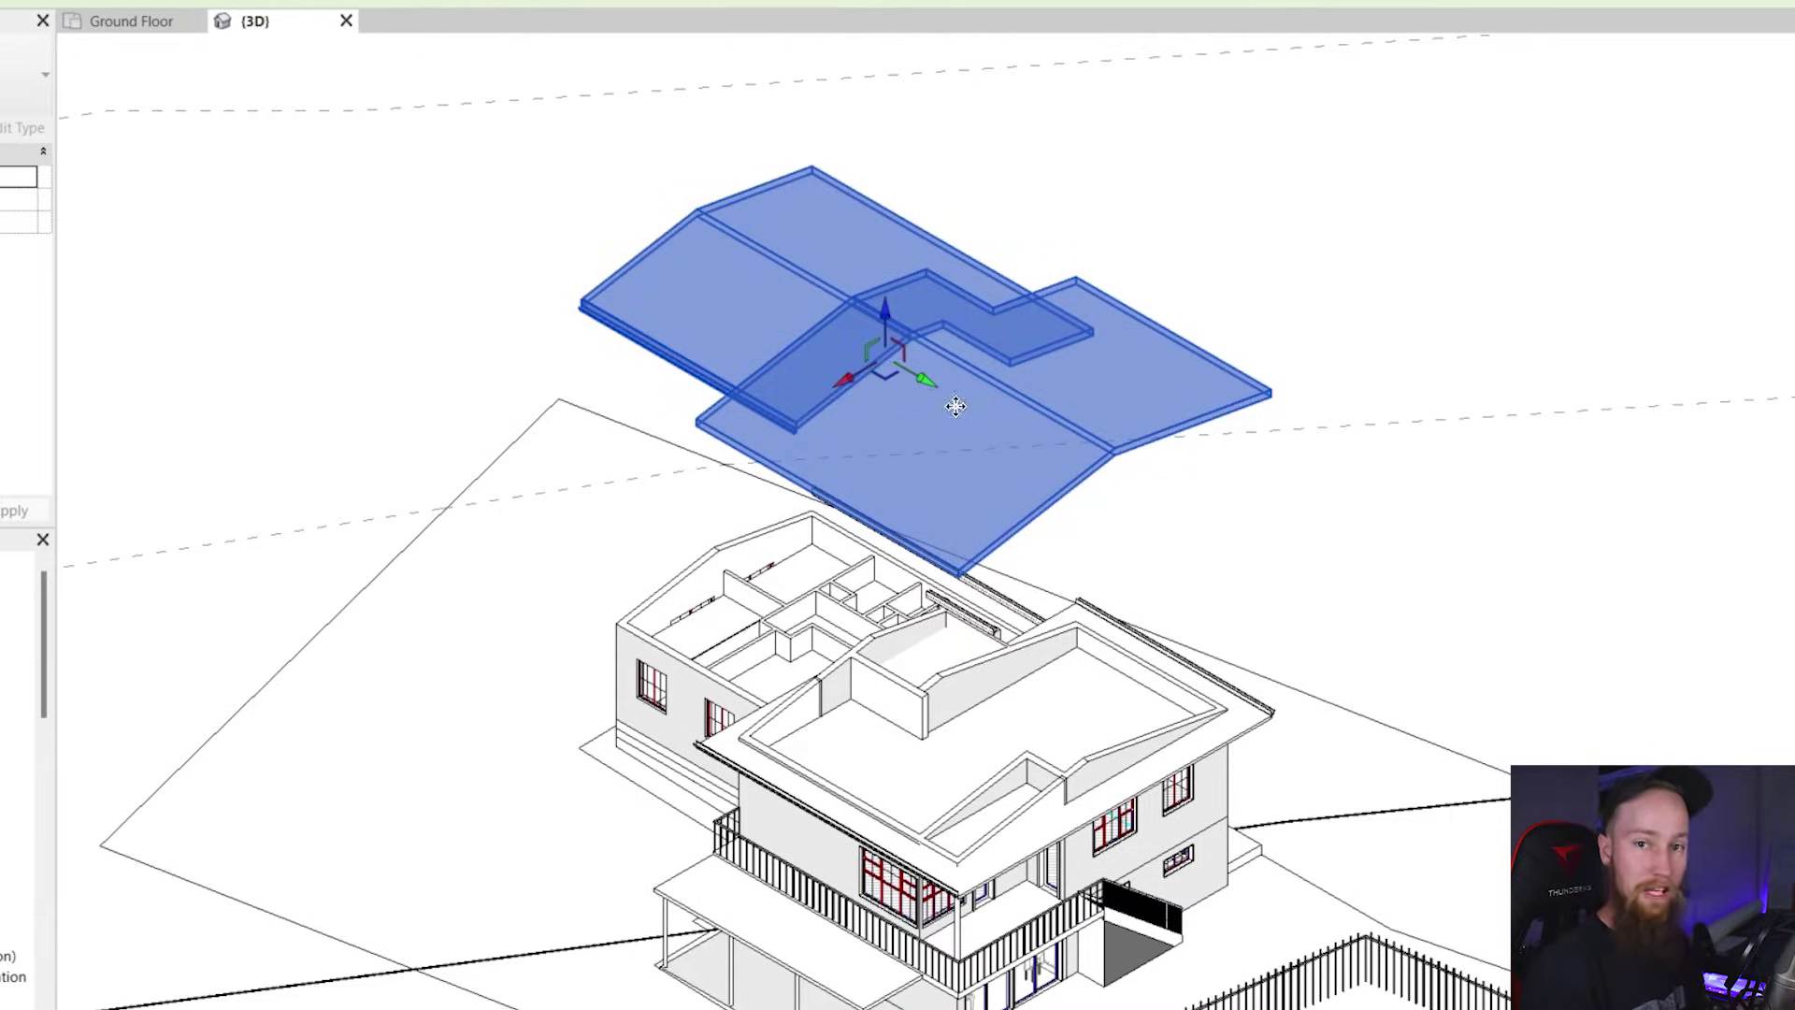
{"action": "left_click", "coordinate": [1230, 299]}
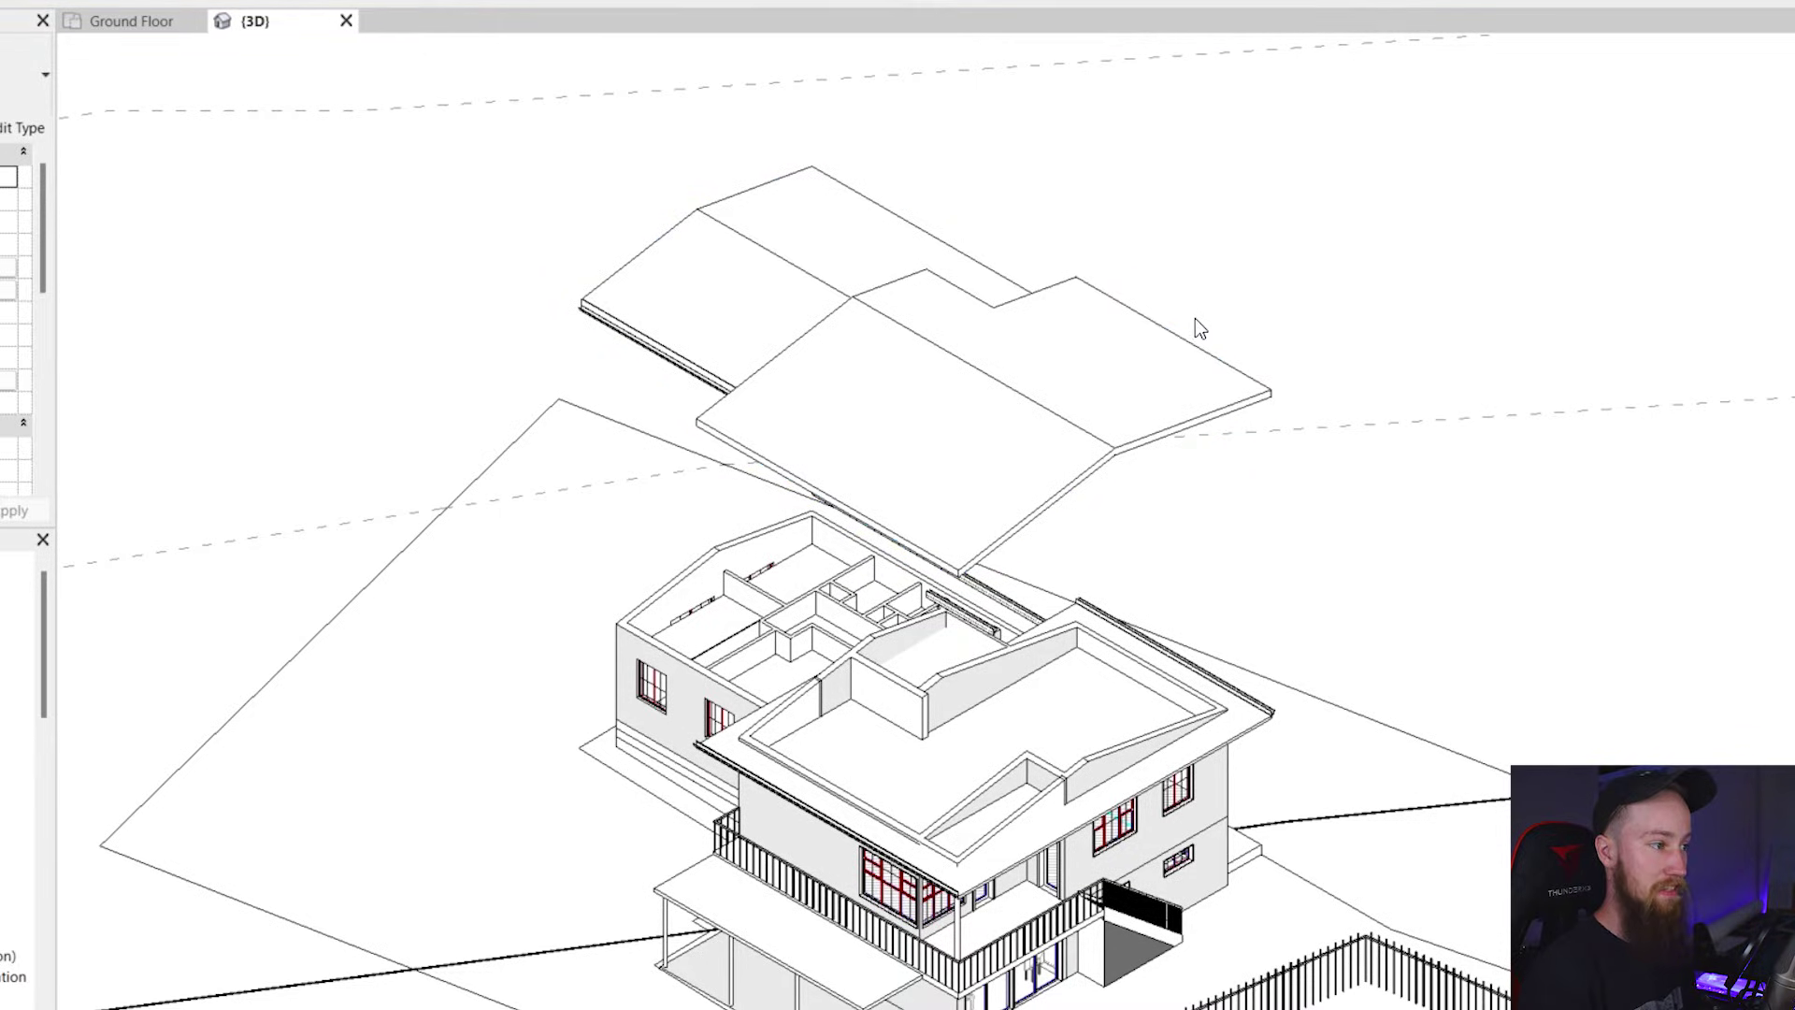
{"action": "left_click", "coordinate": [1181, 339]}
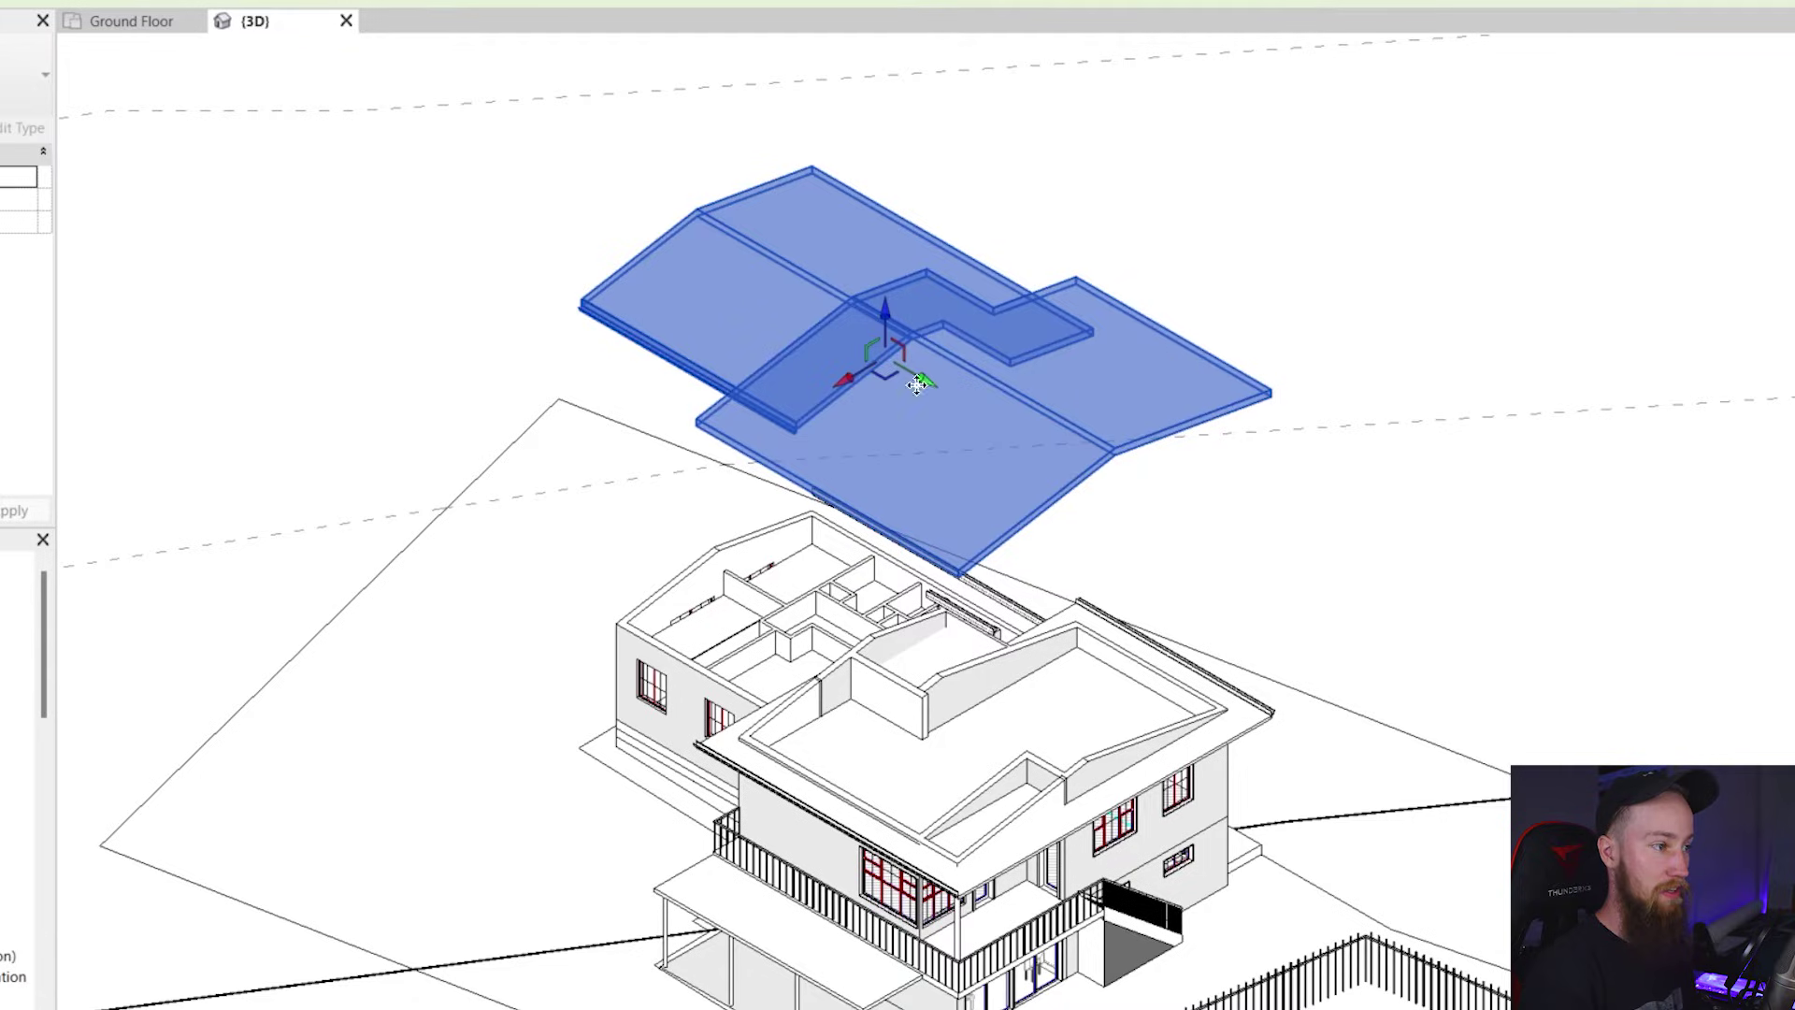
{"action": "left_click_drag", "start_coordinate": [884, 314], "coordinate": [886, 224]}
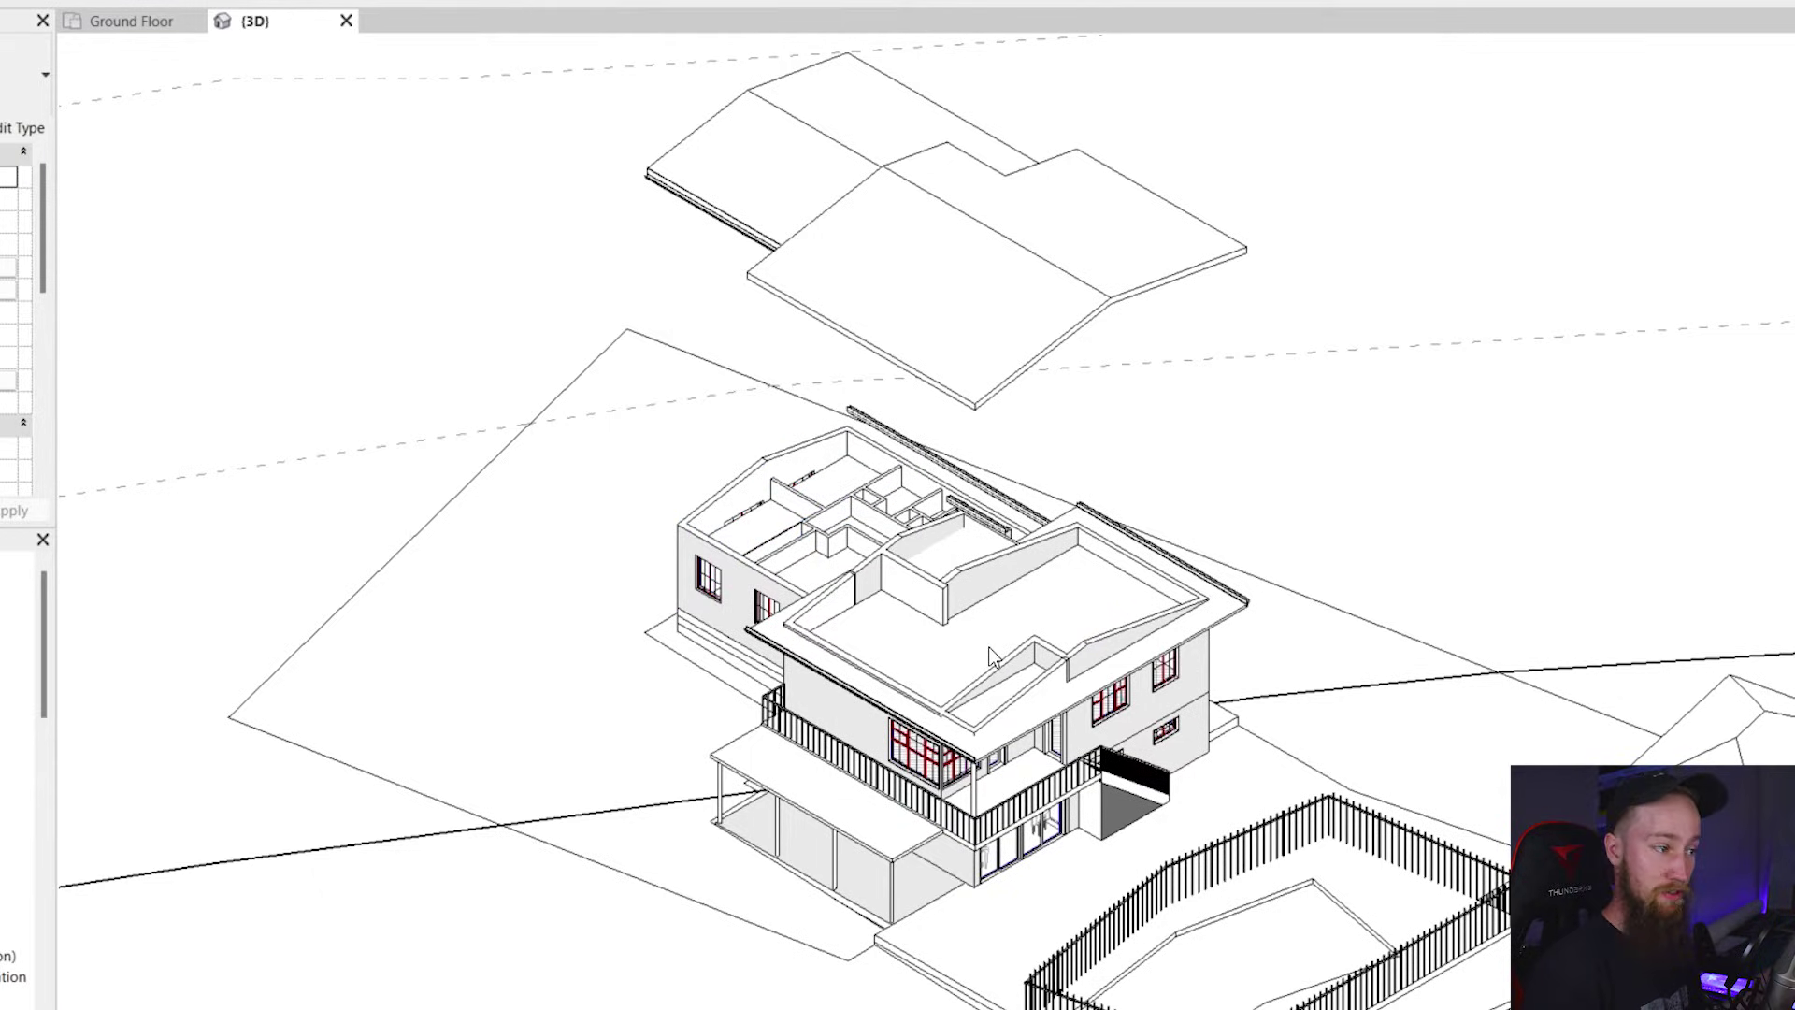
Try deleting the compound ceiling in the house's front wing, and undo the deletion
{"action": "left_click", "coordinate": [995, 603]}
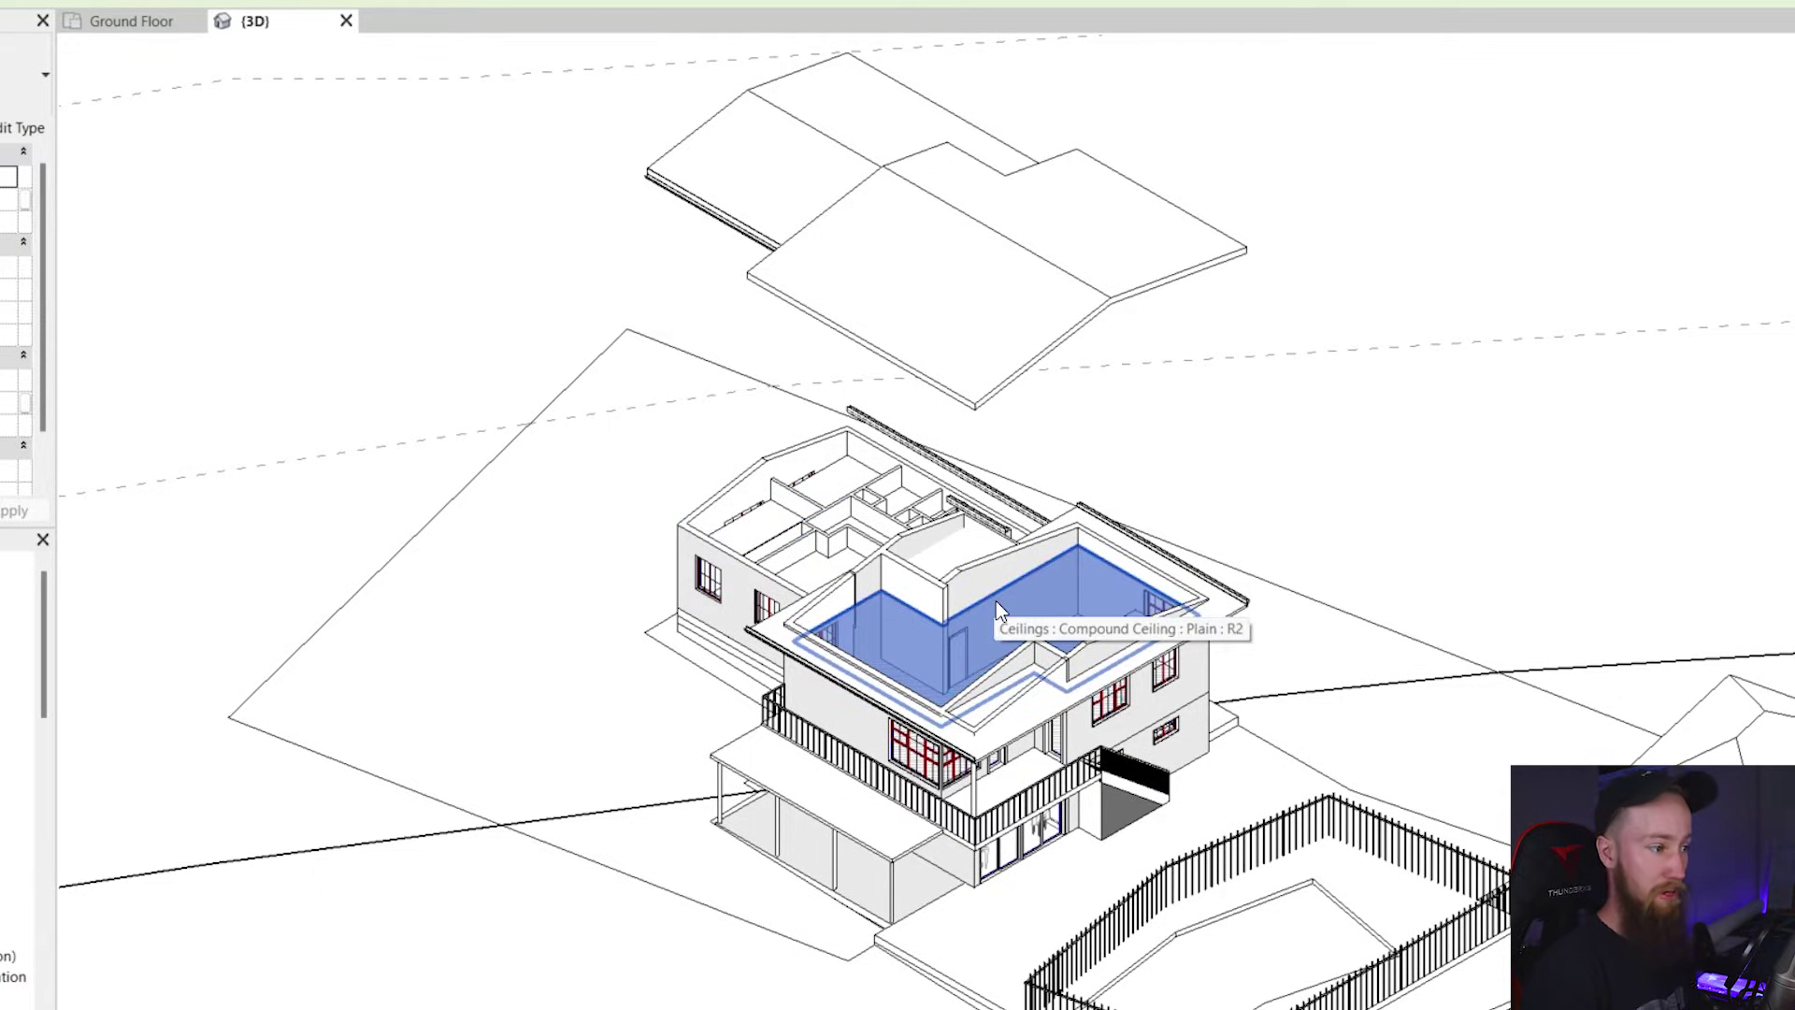
{"action": "key", "text": "Delete"}
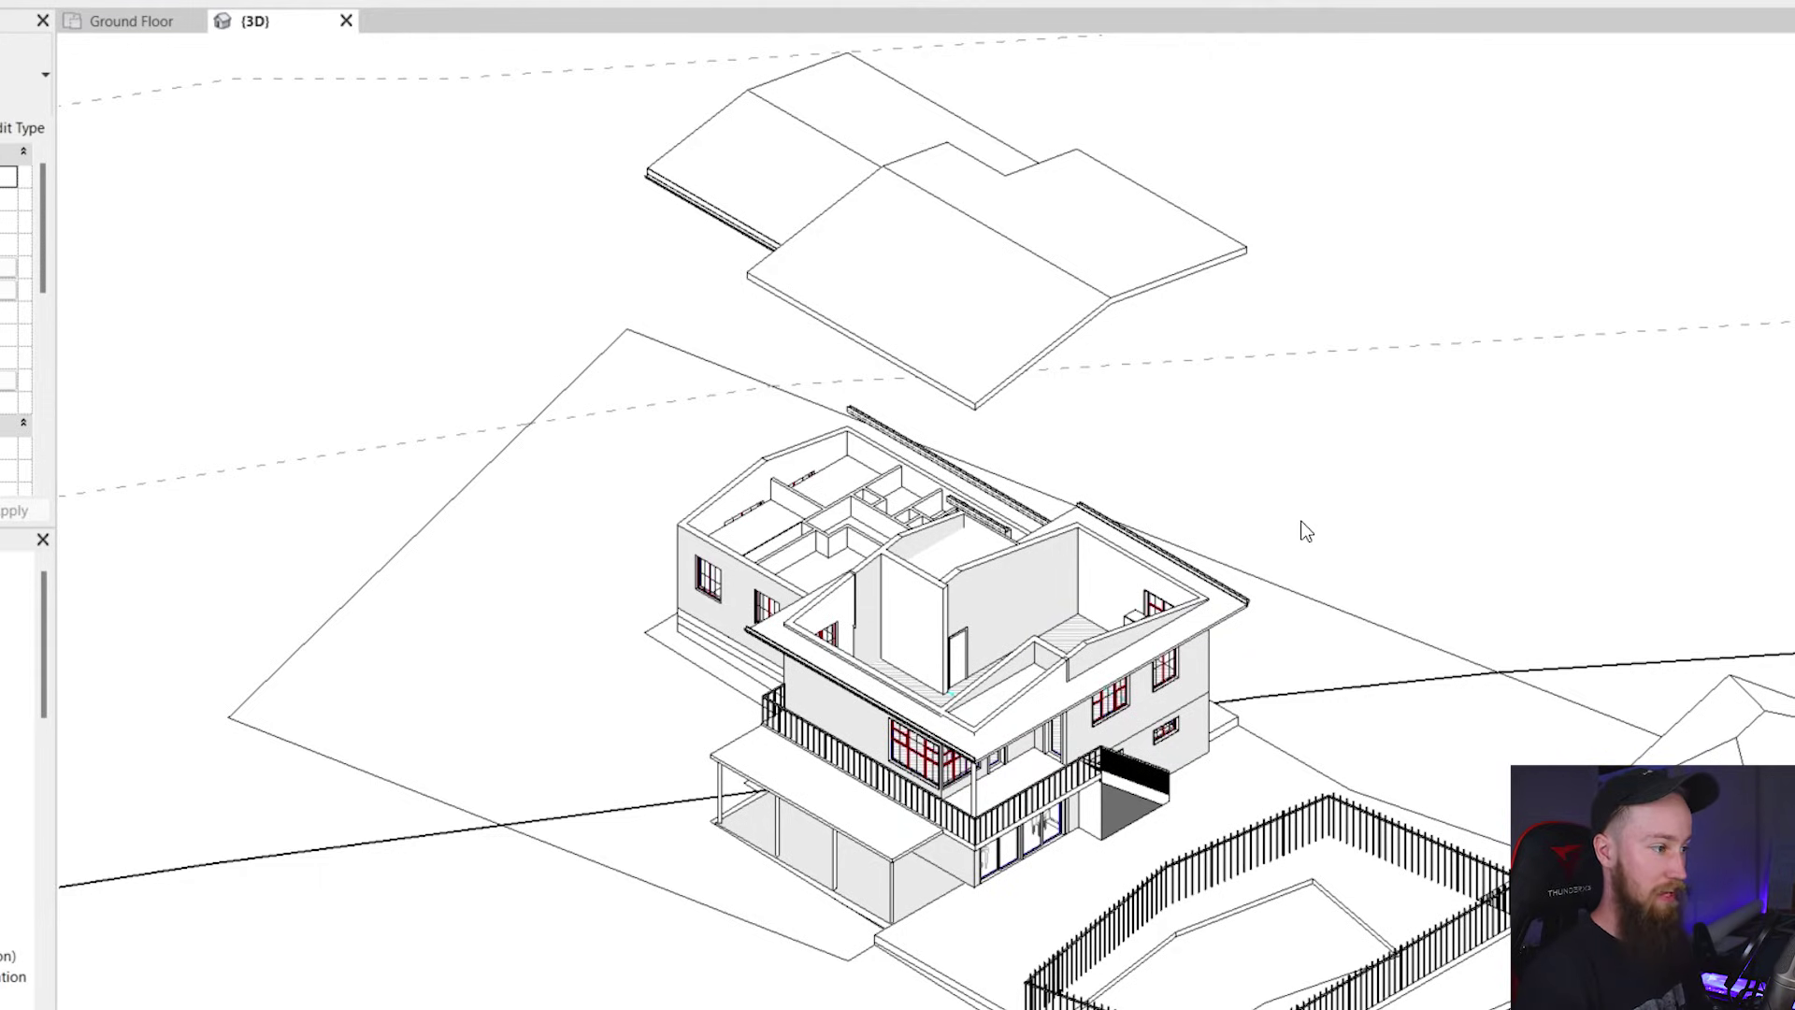
{"action": "key", "text": "ctrl+z"}
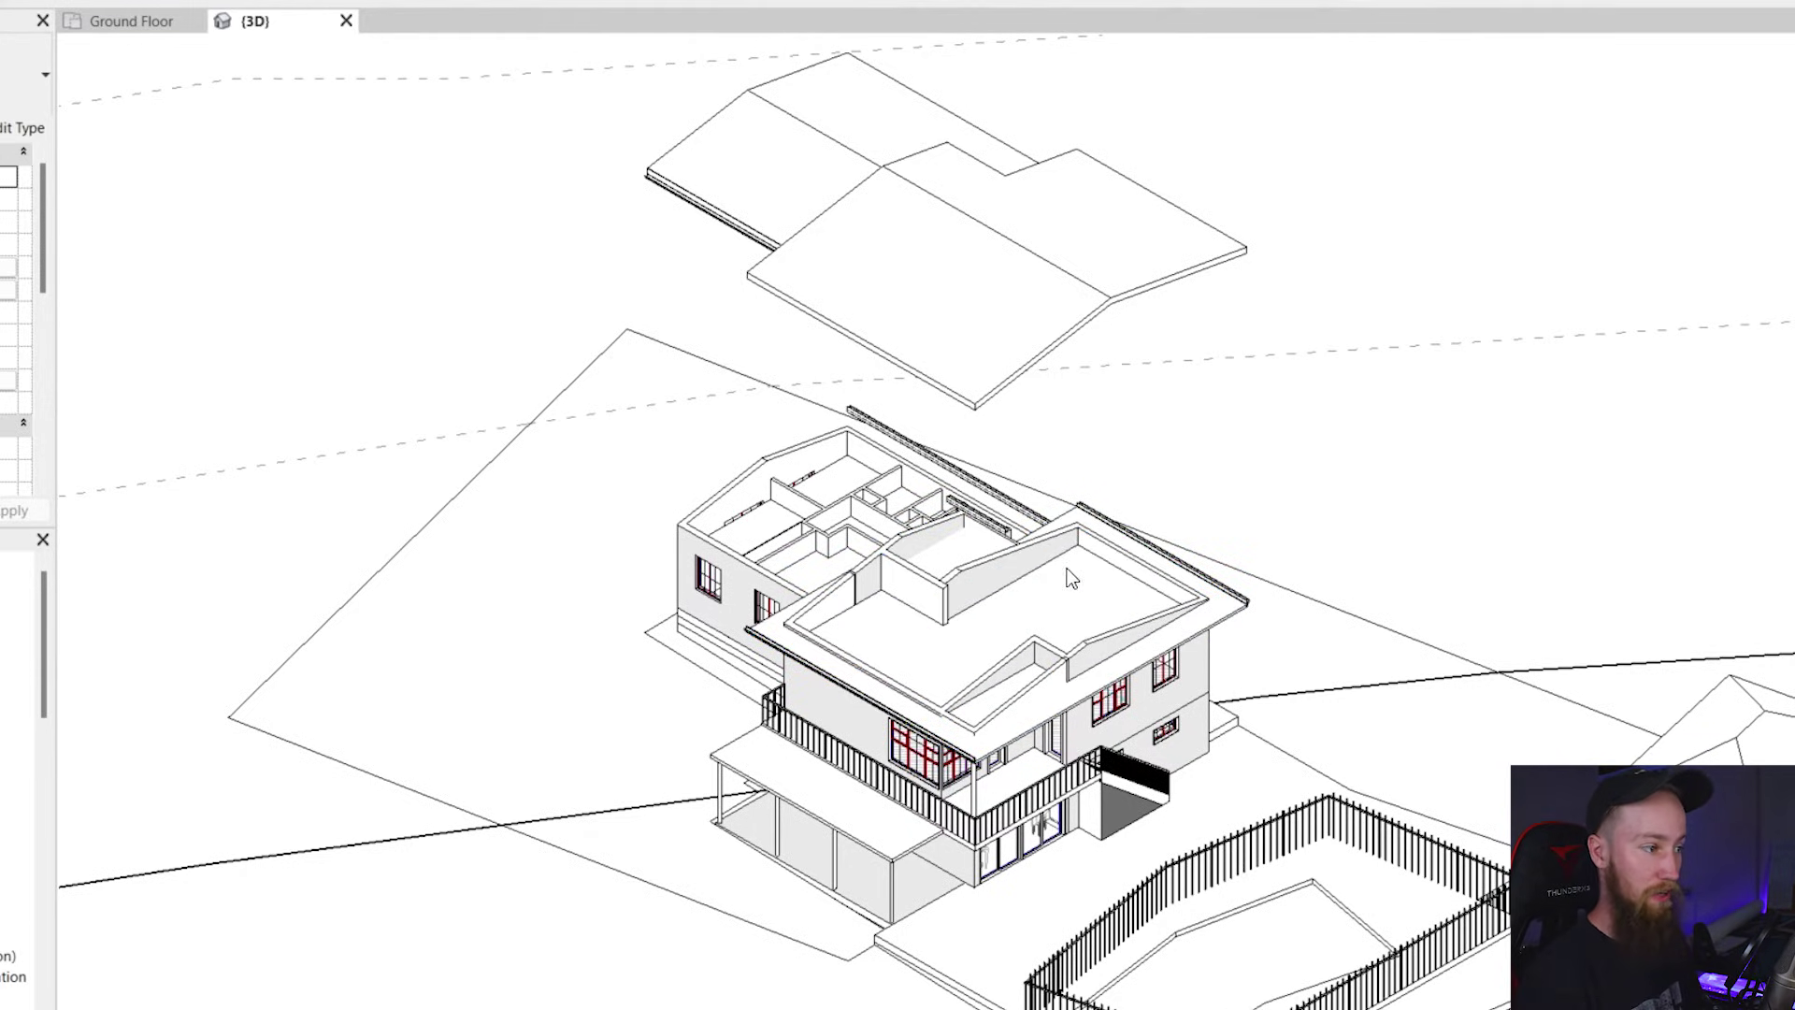
Displace the front wing's compound ceiling straight up by about 10213 mm, between the walls and the raised roofs
{"action": "left_click", "coordinate": [1066, 575]}
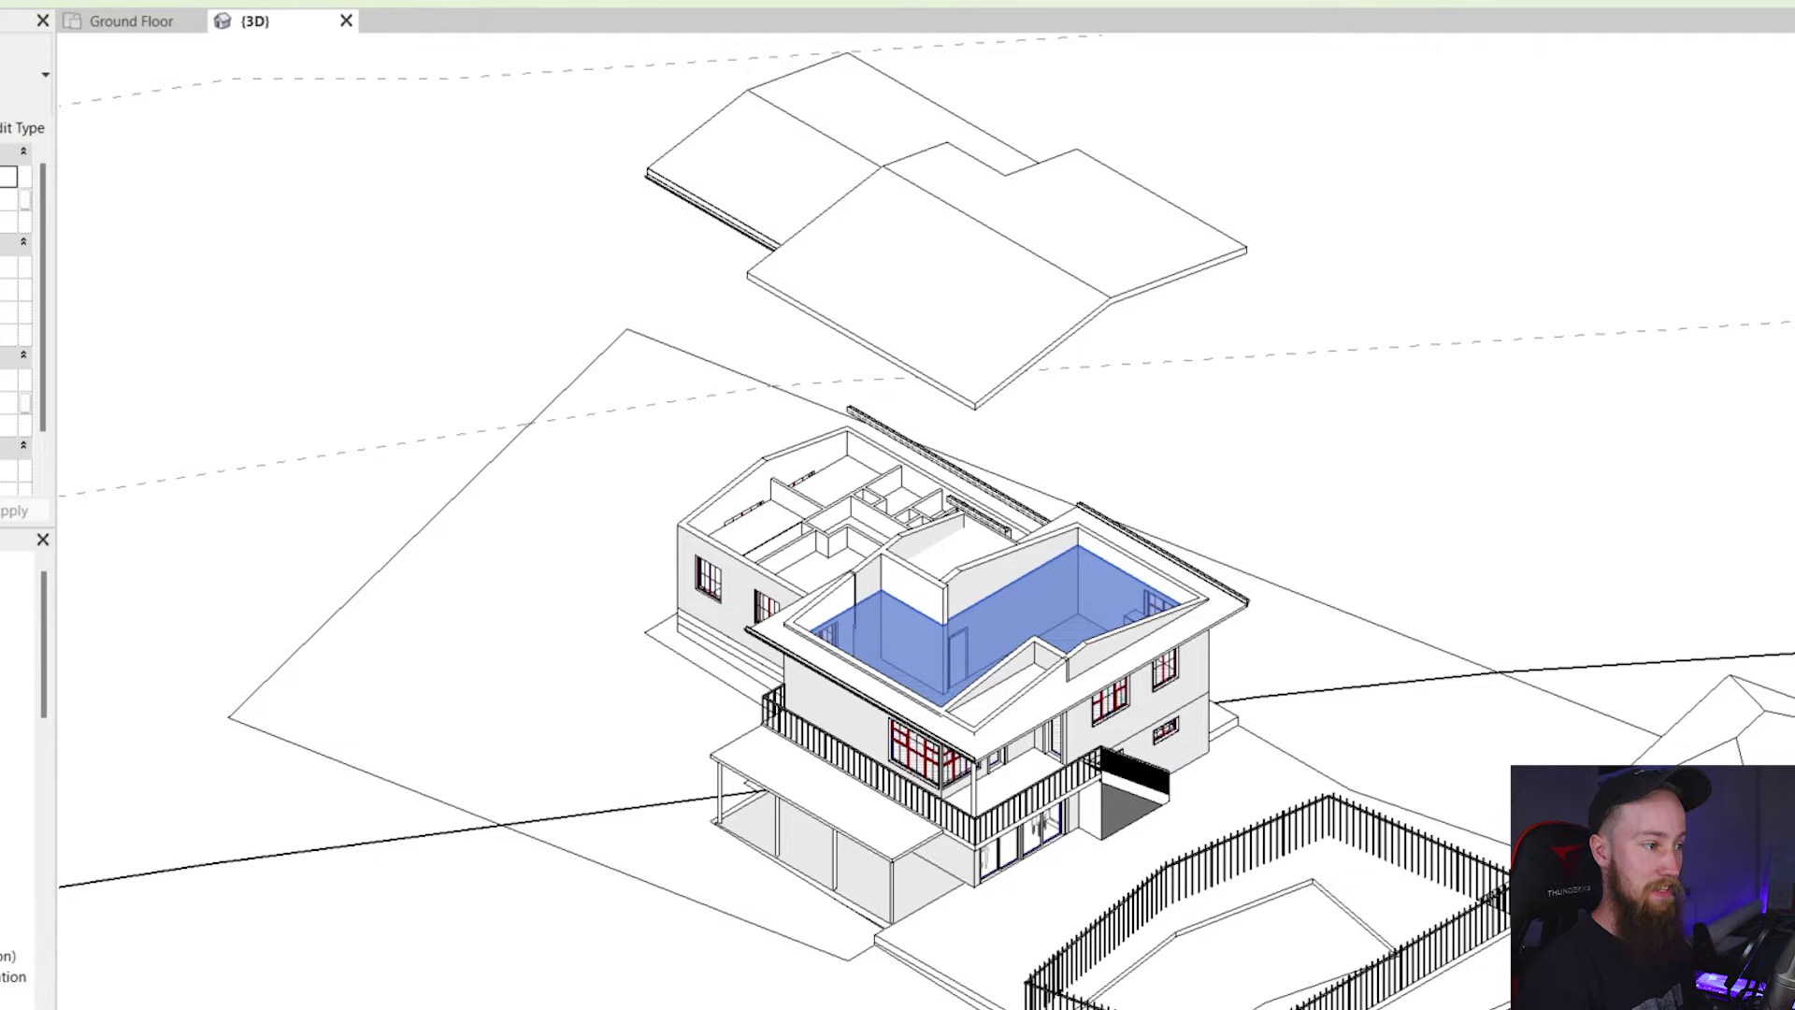
{"action": "left_click", "coordinate": [996, 581]}
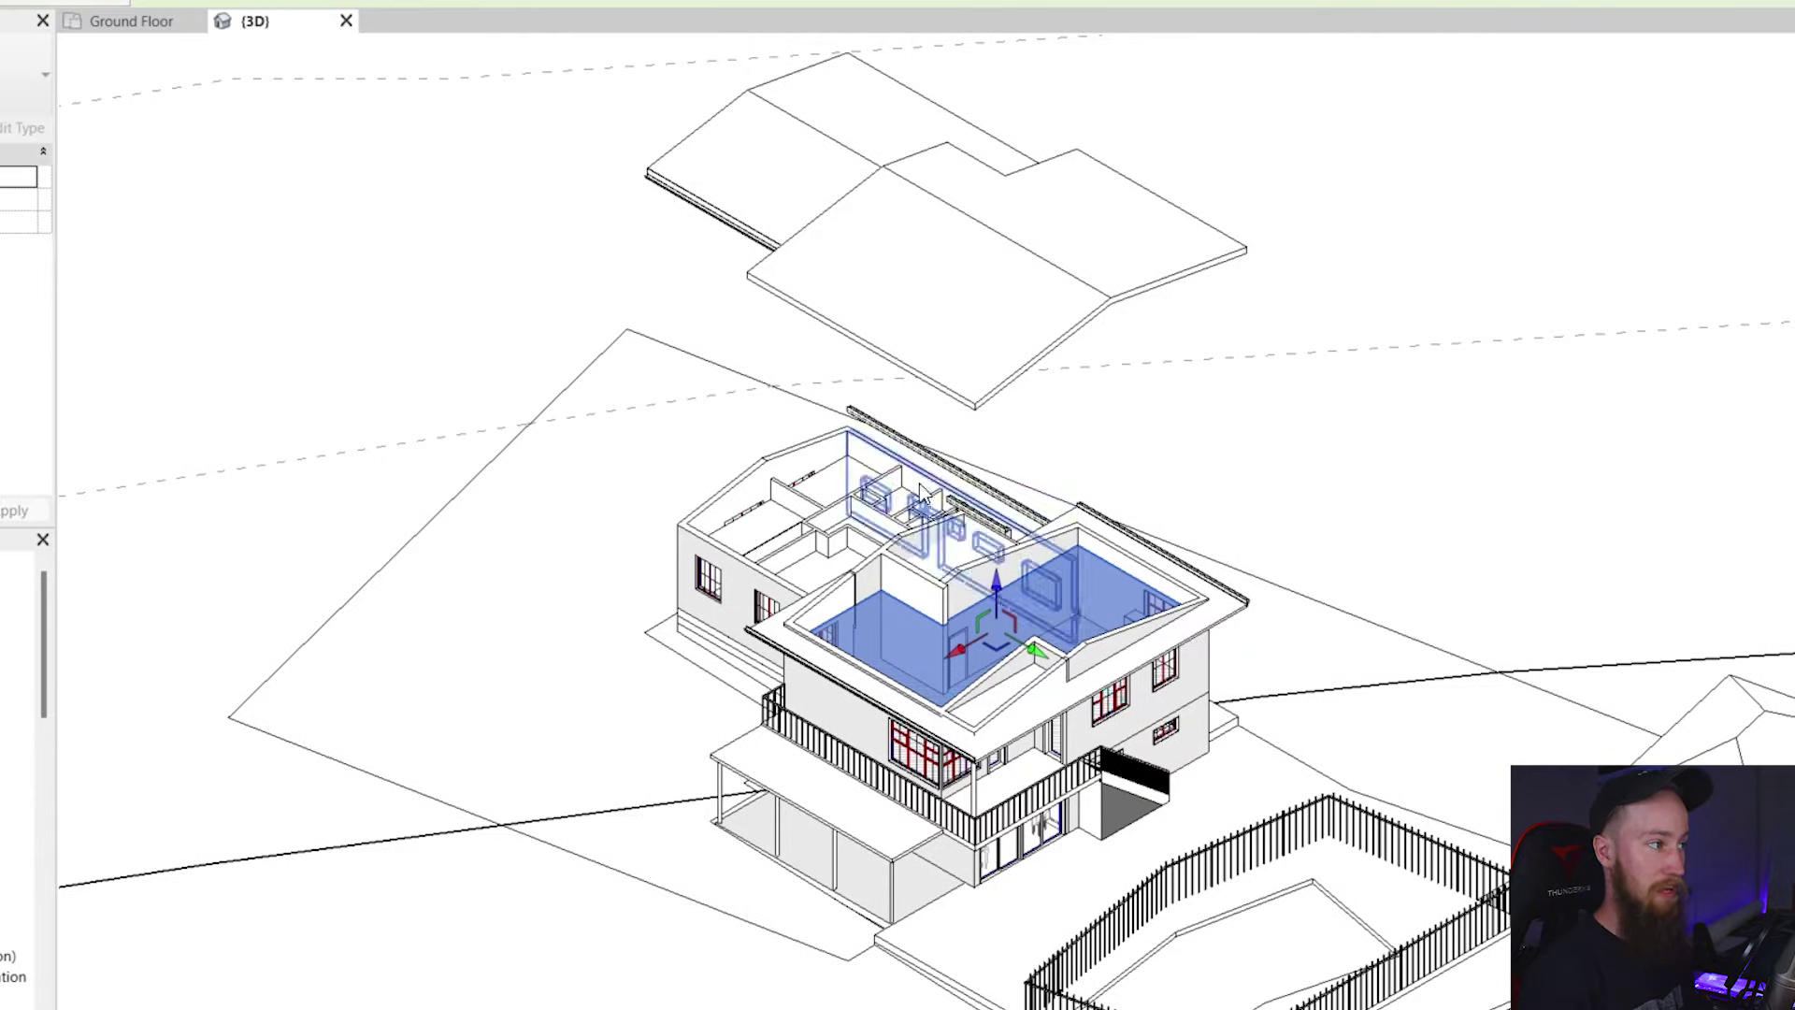
{"action": "left_click_drag", "start_coordinate": [996, 581], "coordinate": [984, 341]}
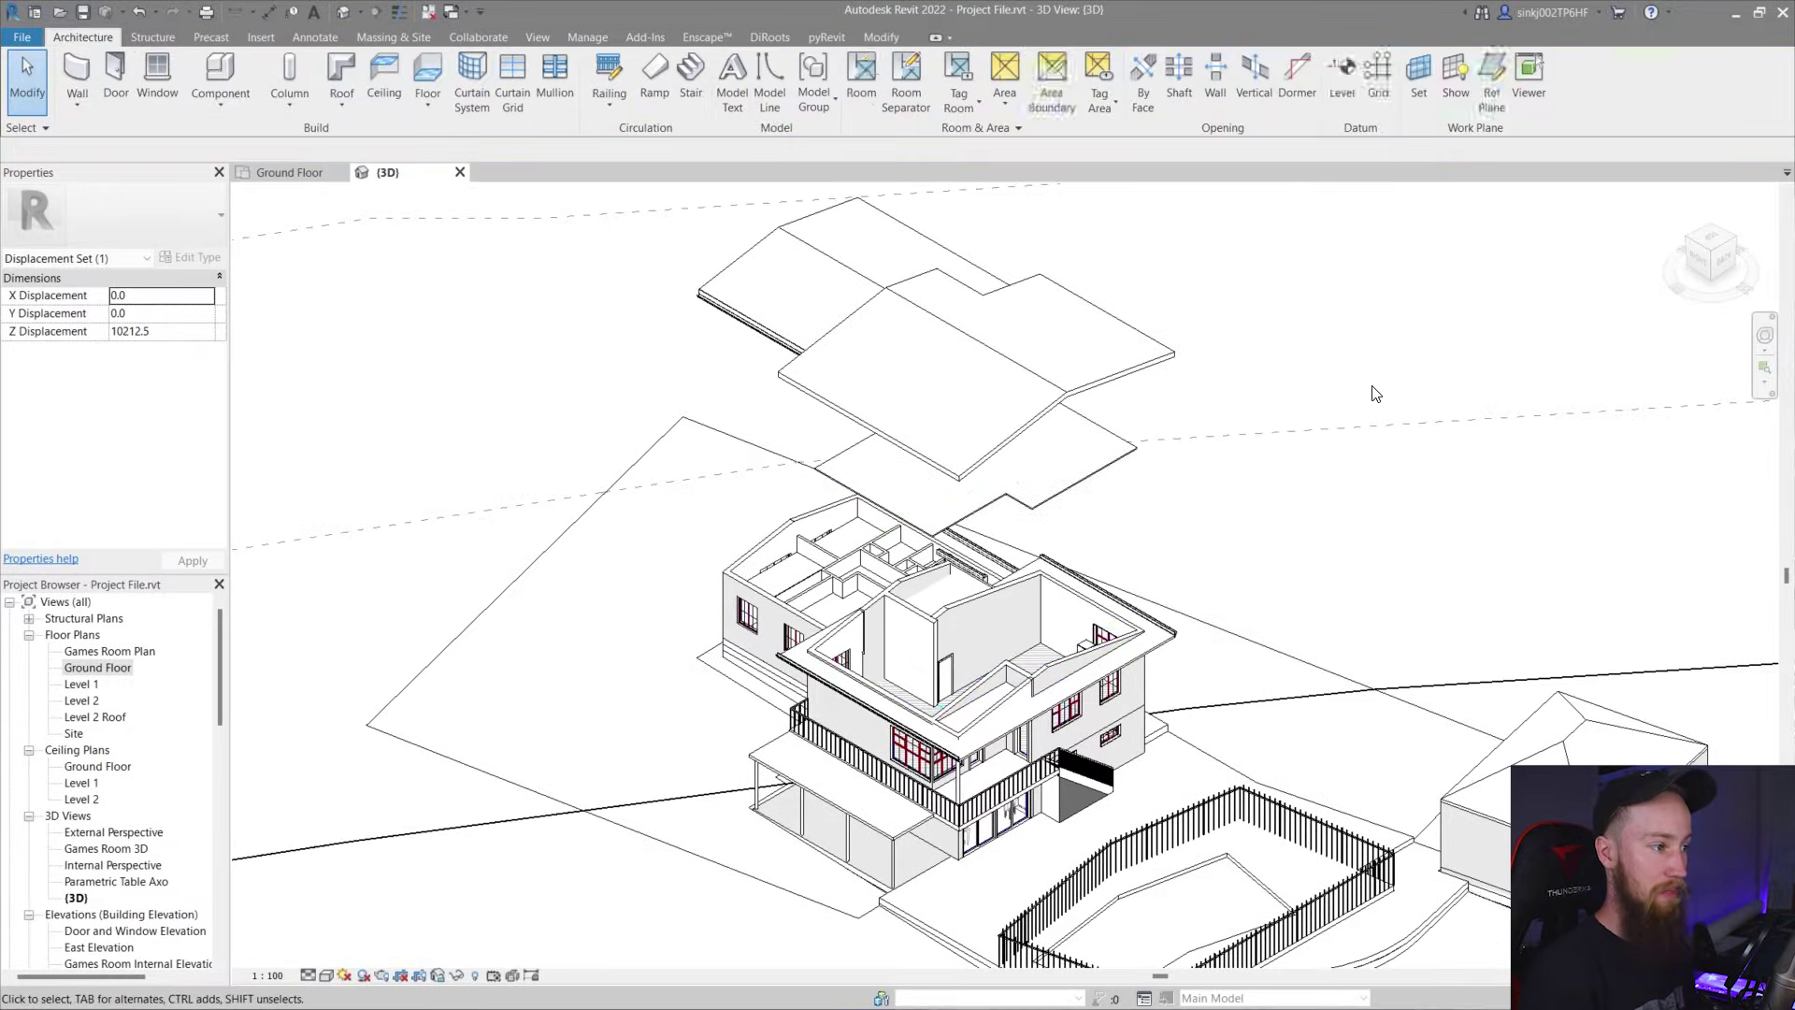
{"action": "left_click", "coordinate": [1375, 393]}
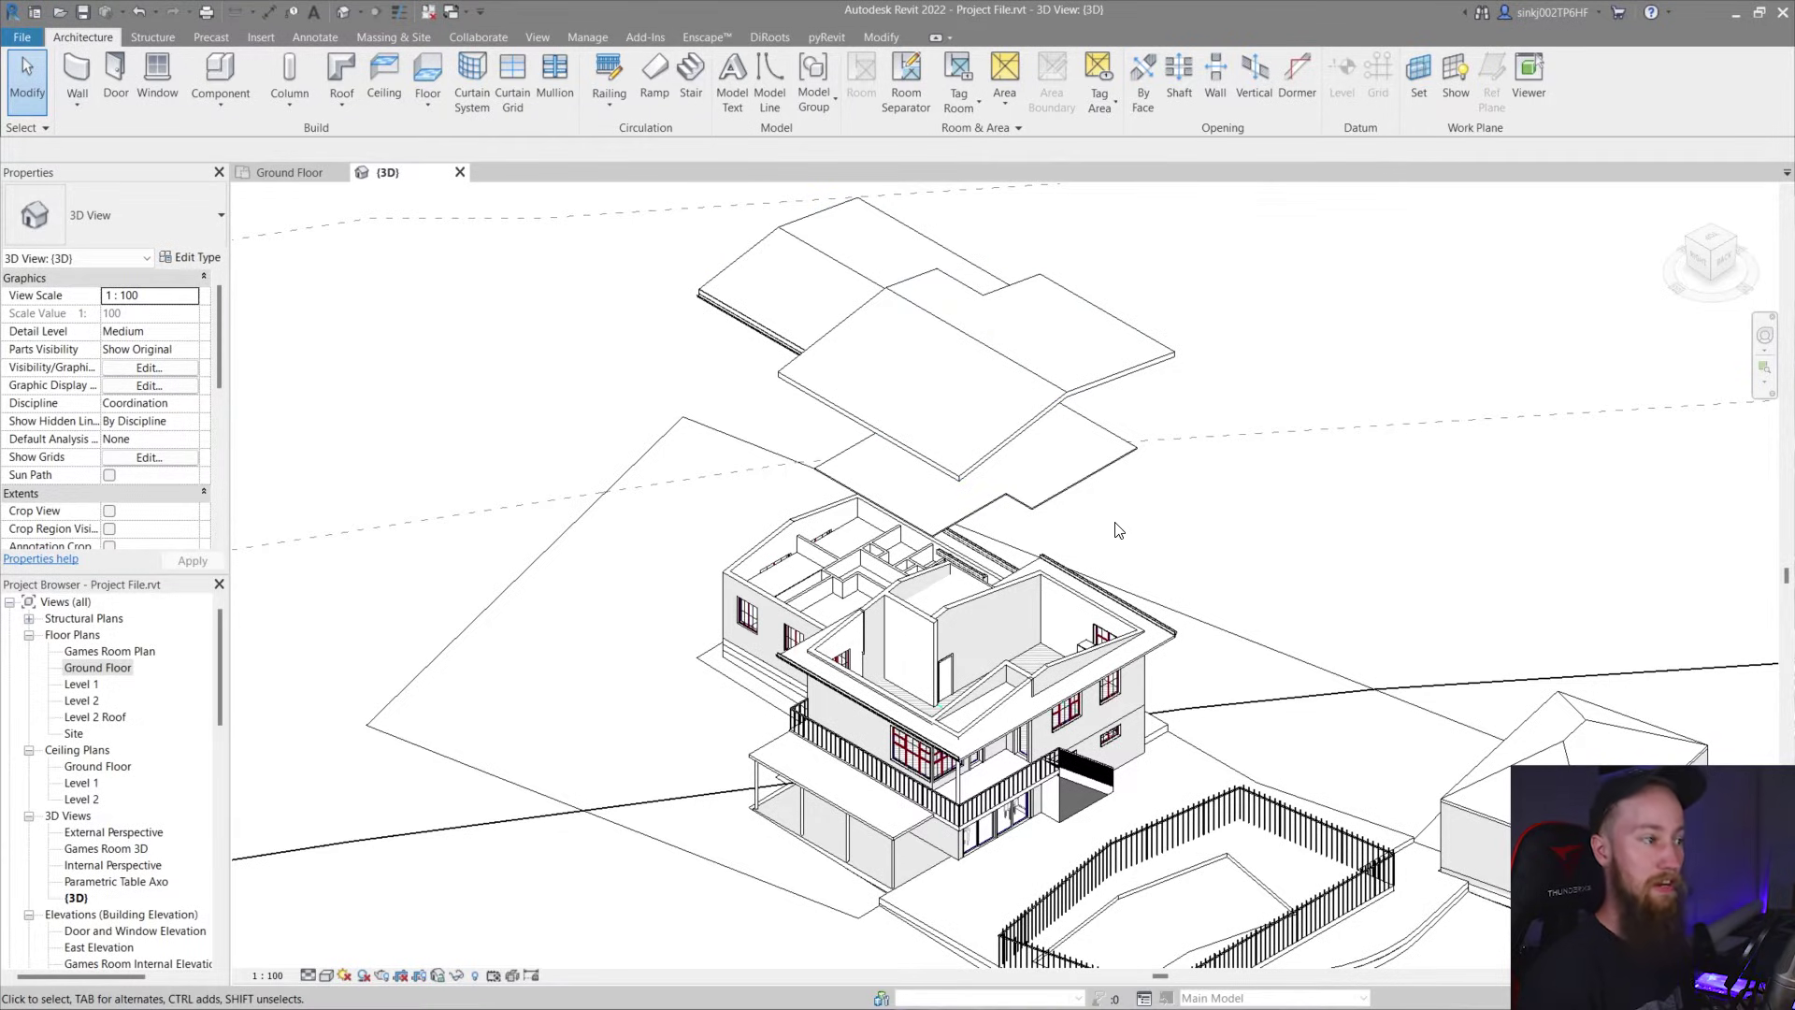
Try resetting the roofs' displacement set to its original position, and undo the reset
{"action": "left_click", "coordinate": [938, 465]}
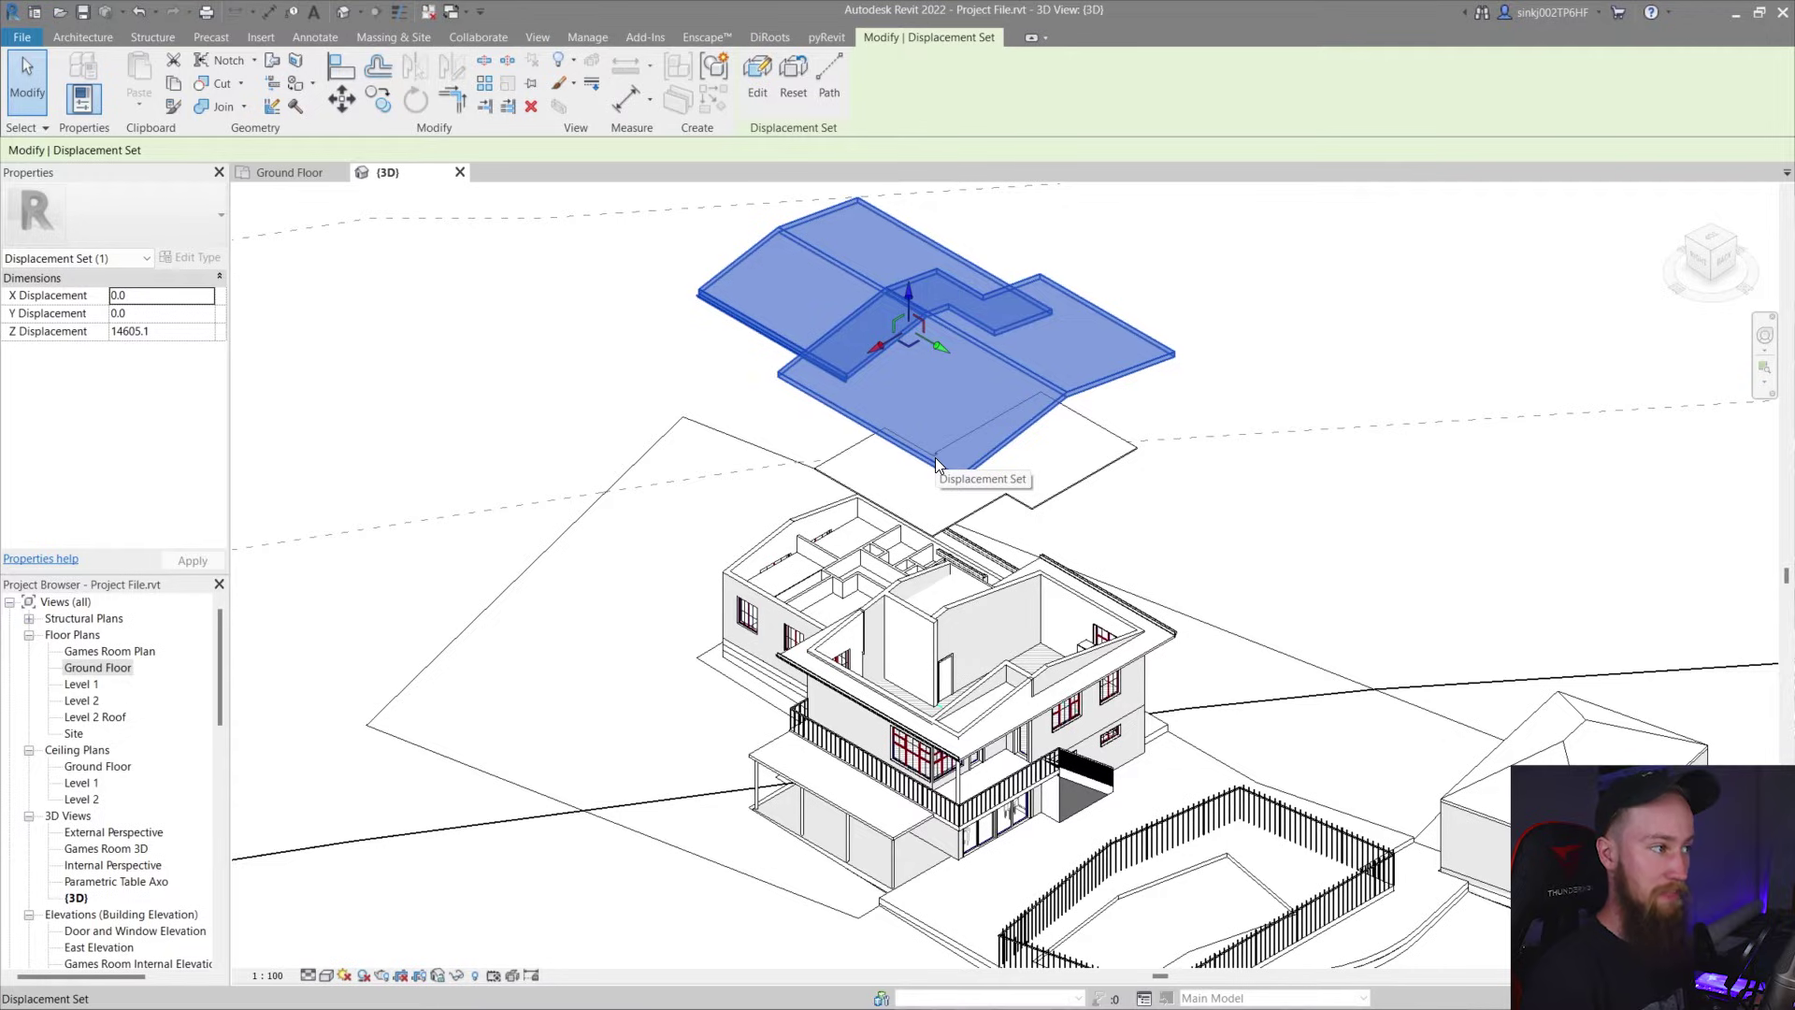
{"action": "left_click", "coordinate": [785, 76]}
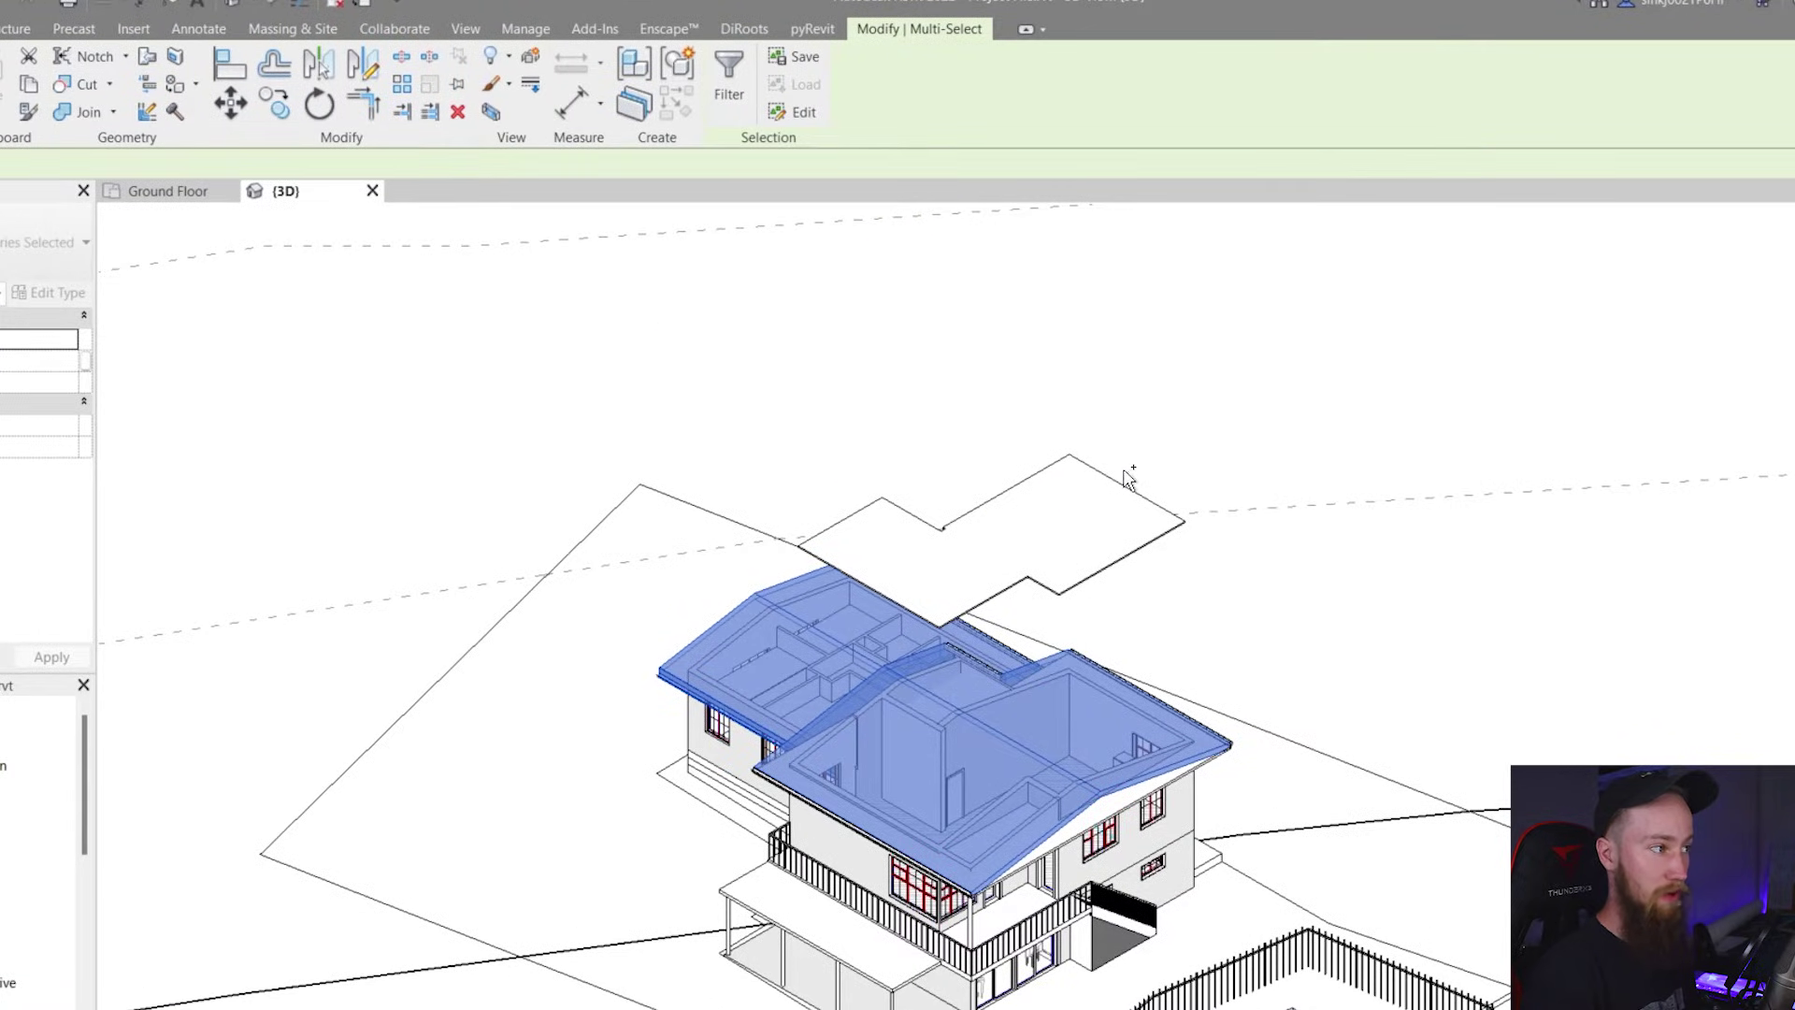
{"action": "key", "text": "ctrl+z"}
Try adding the rear wing's exterior walls with windows to the roofs' displacement set, and cancel the edit
{"action": "left_click", "coordinate": [1075, 439]}
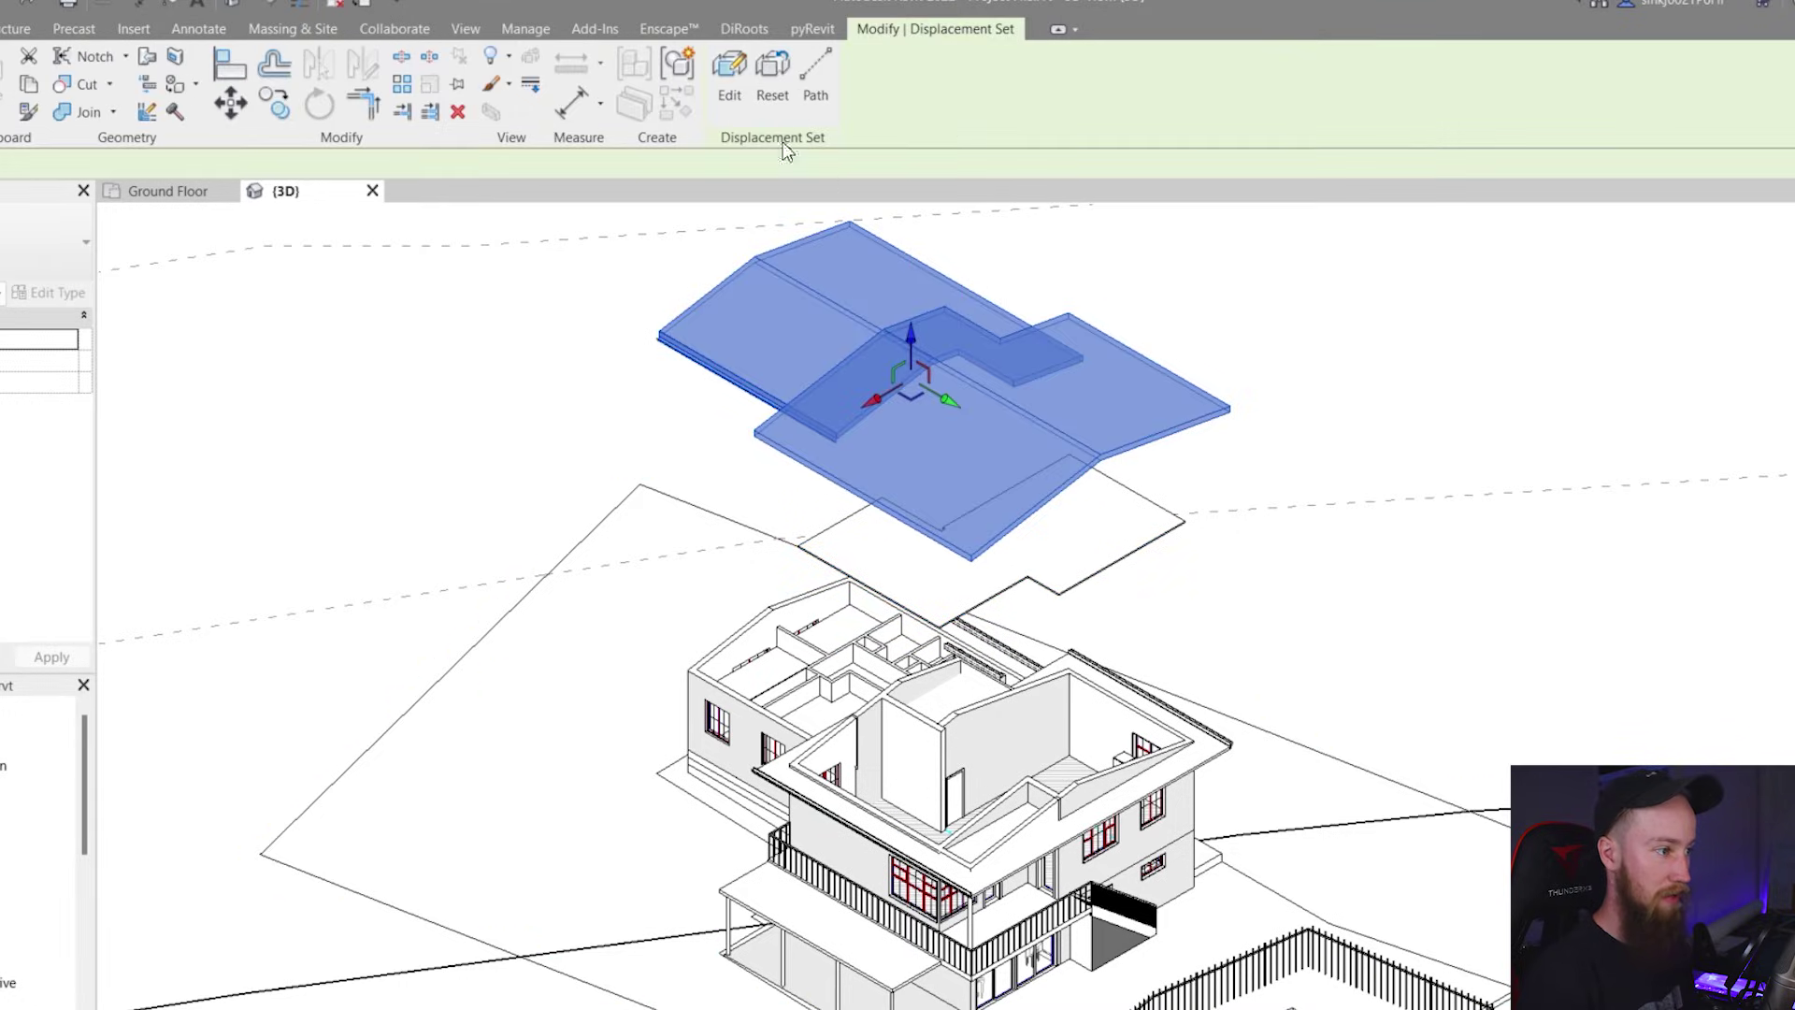
{"action": "left_click", "coordinate": [726, 84]}
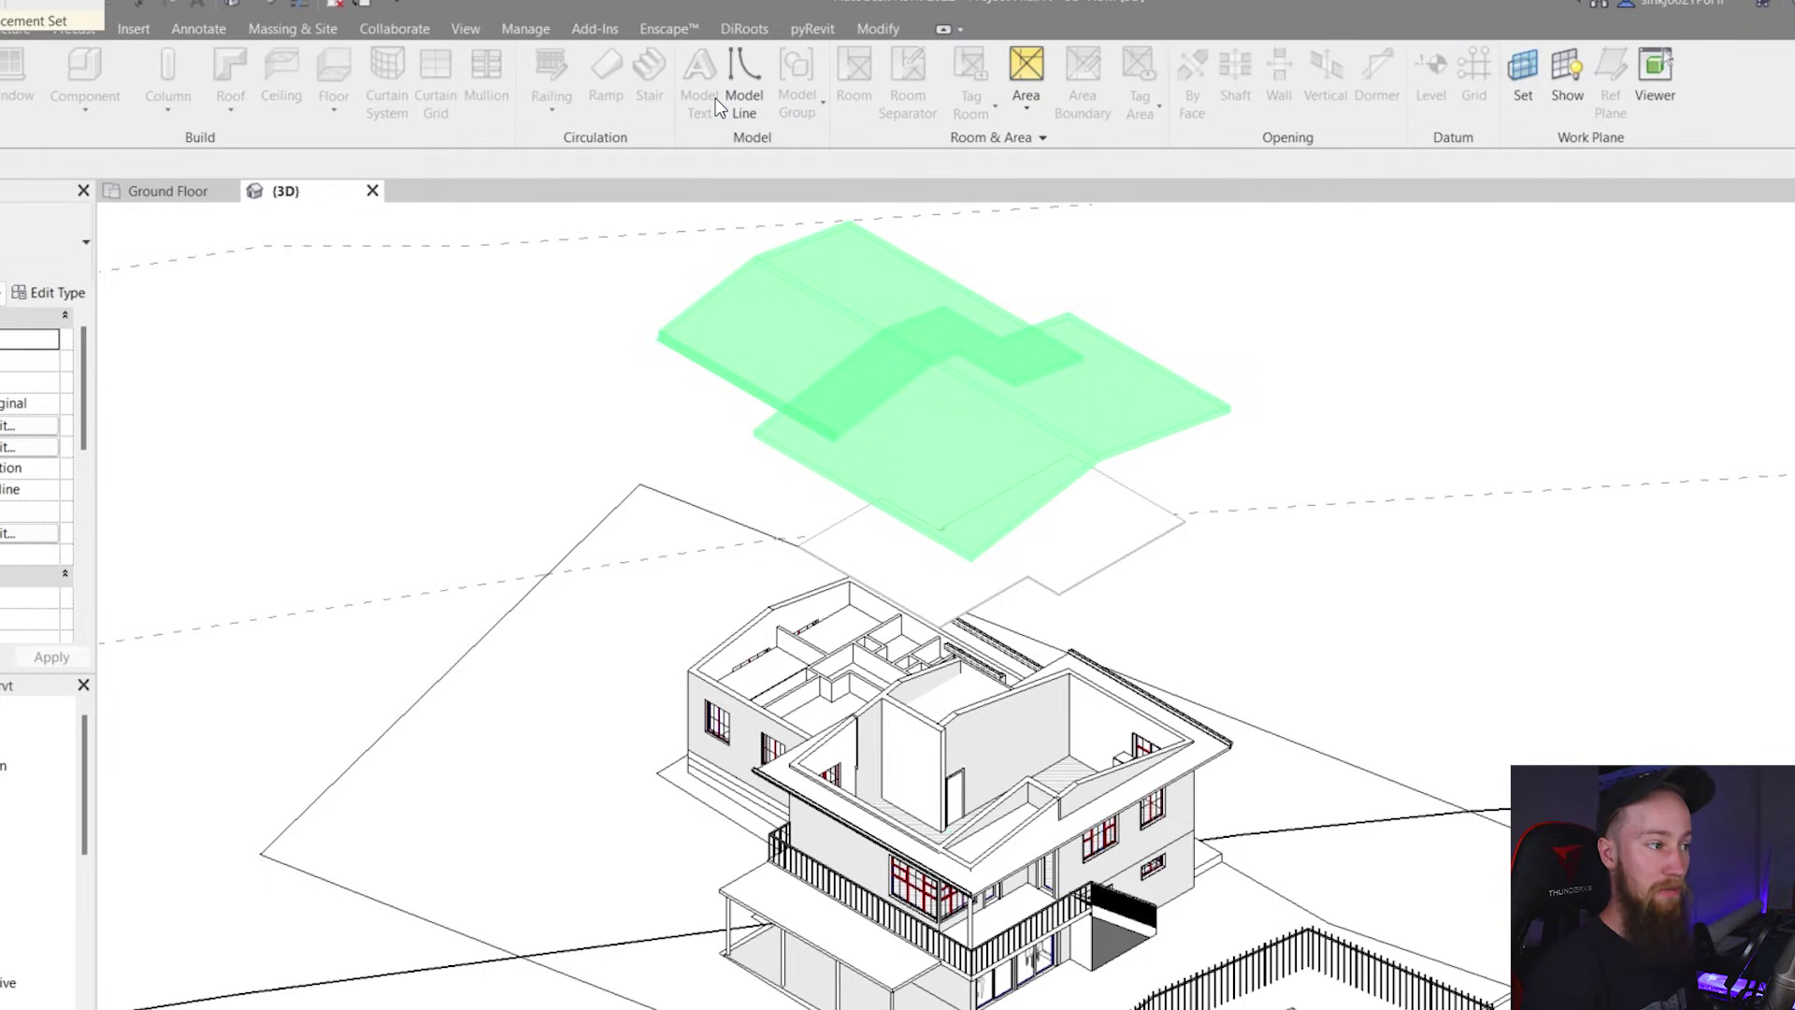
{"action": "left_click", "coordinate": [812, 608]}
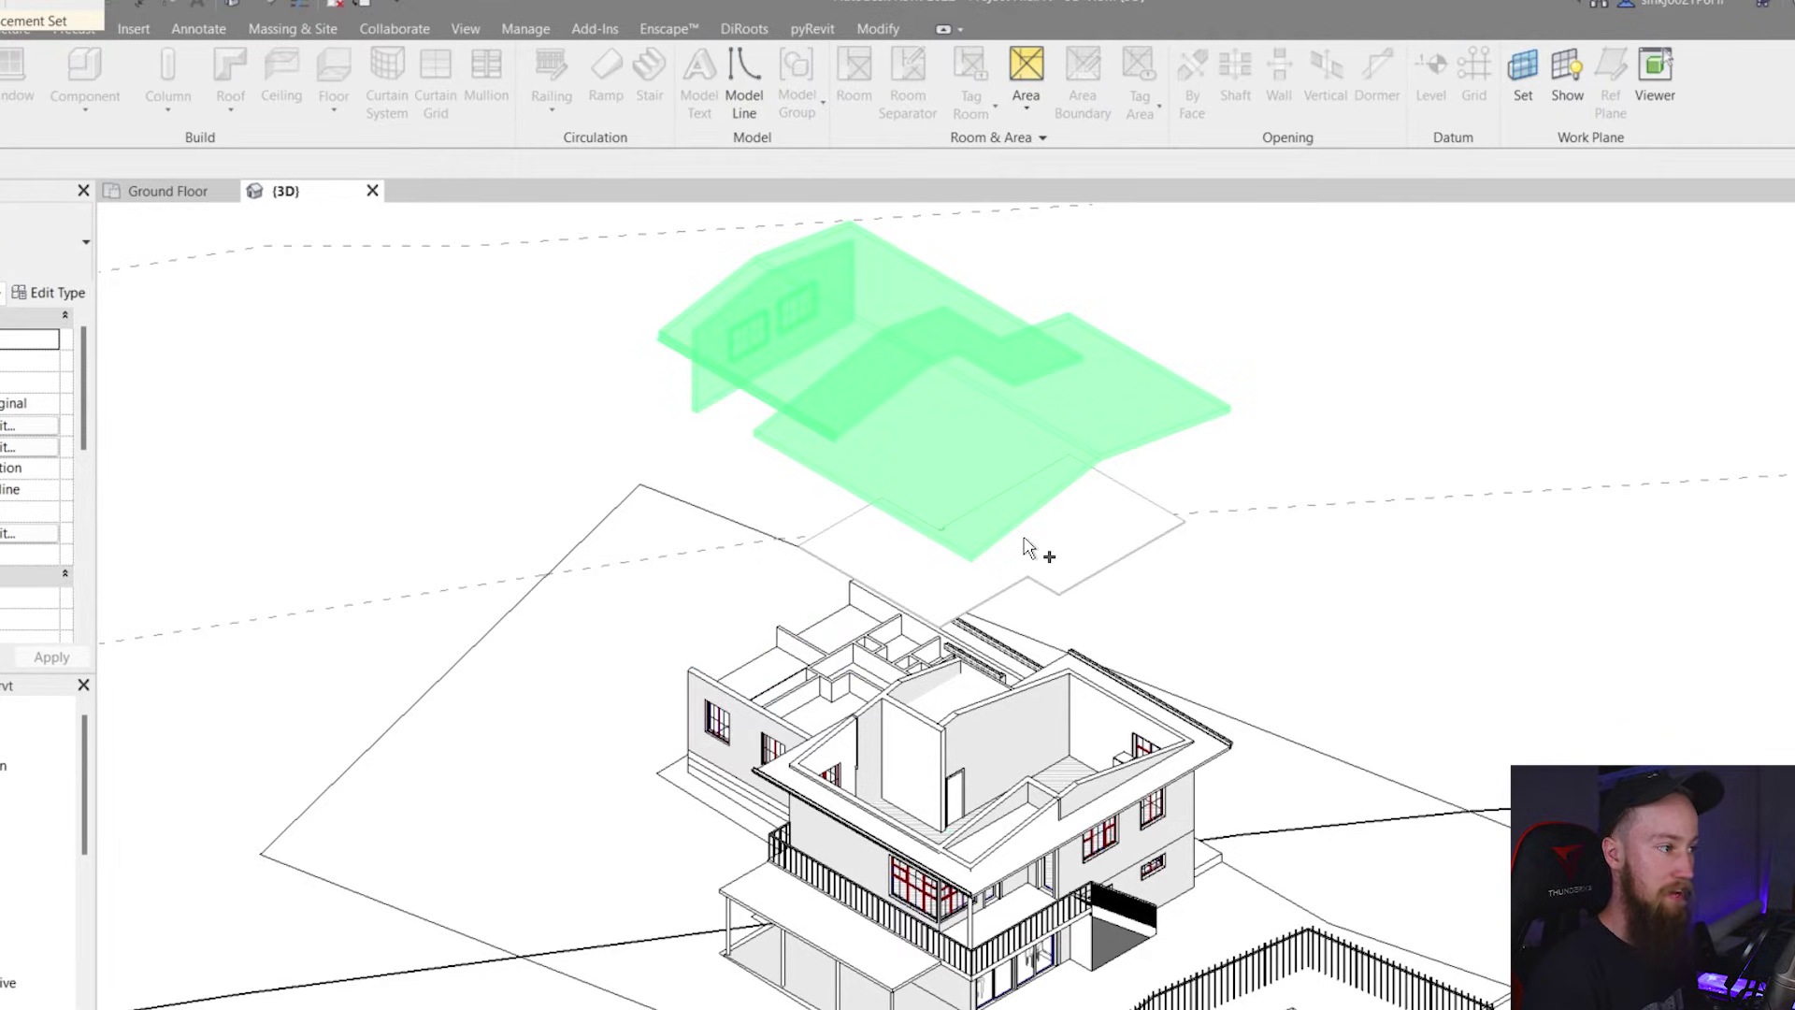
{"action": "left_click", "coordinate": [767, 729]}
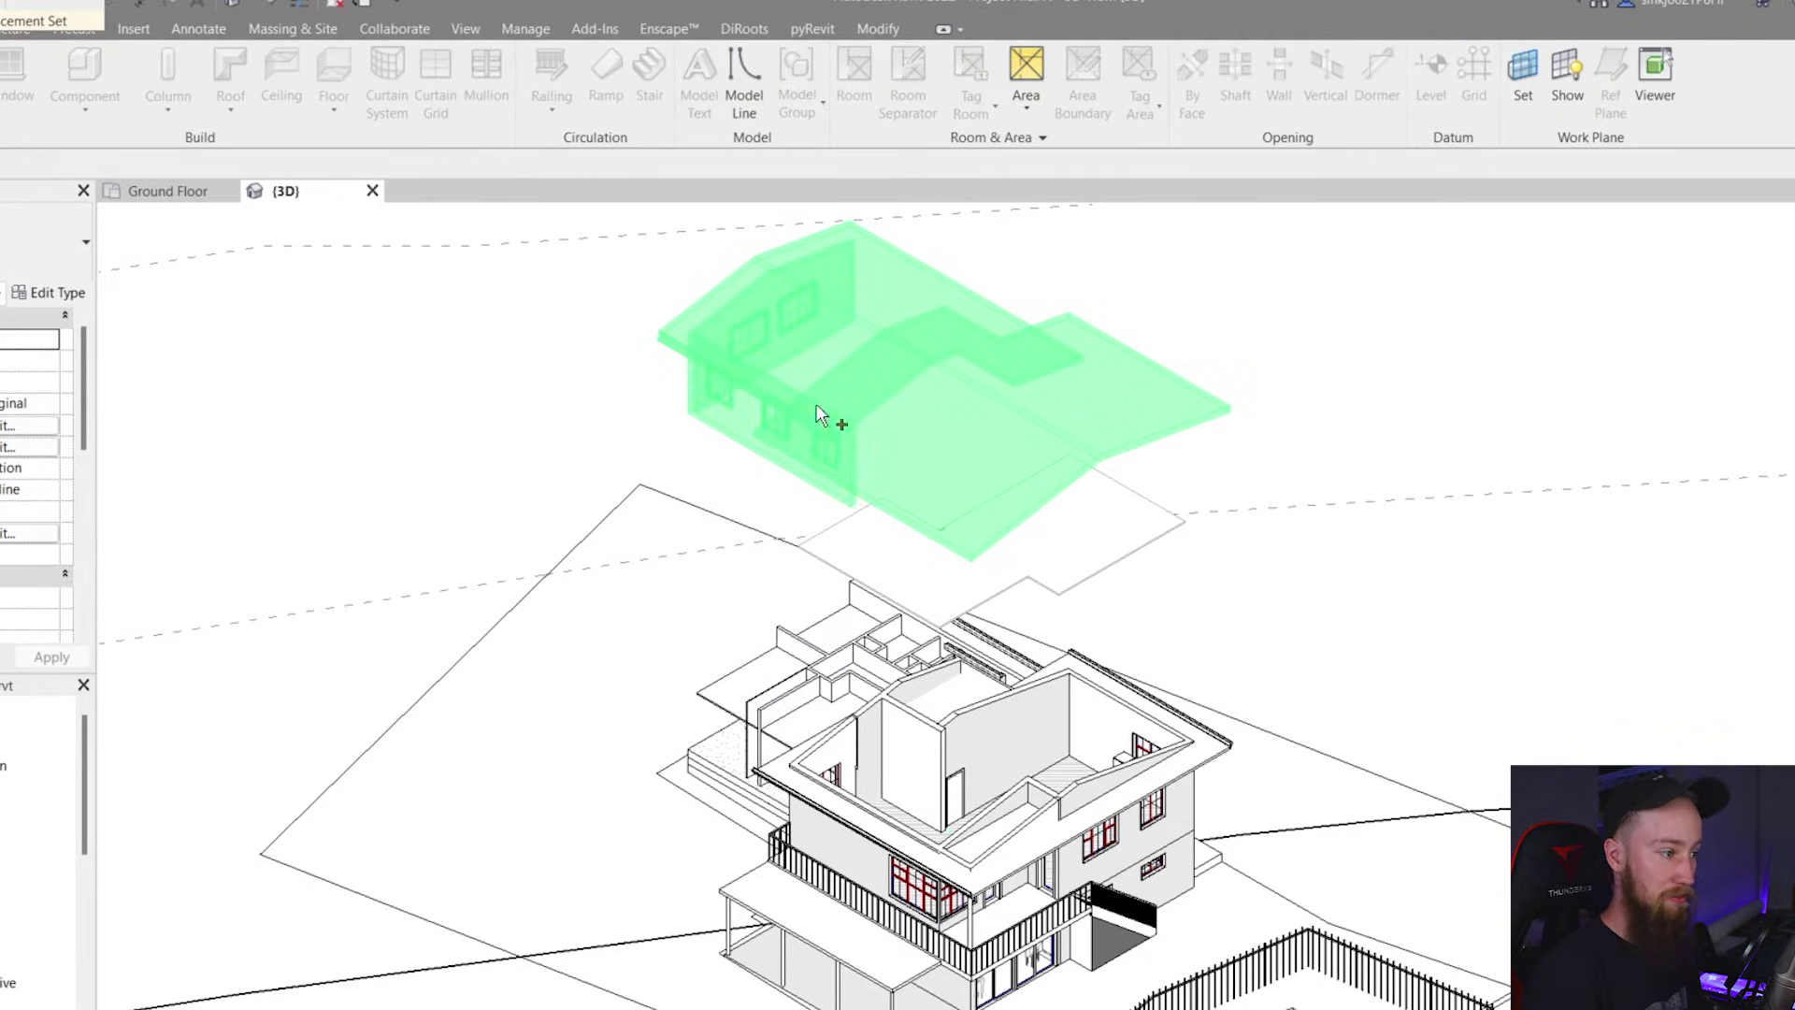
{"action": "left_click", "coordinate": [963, 659]}
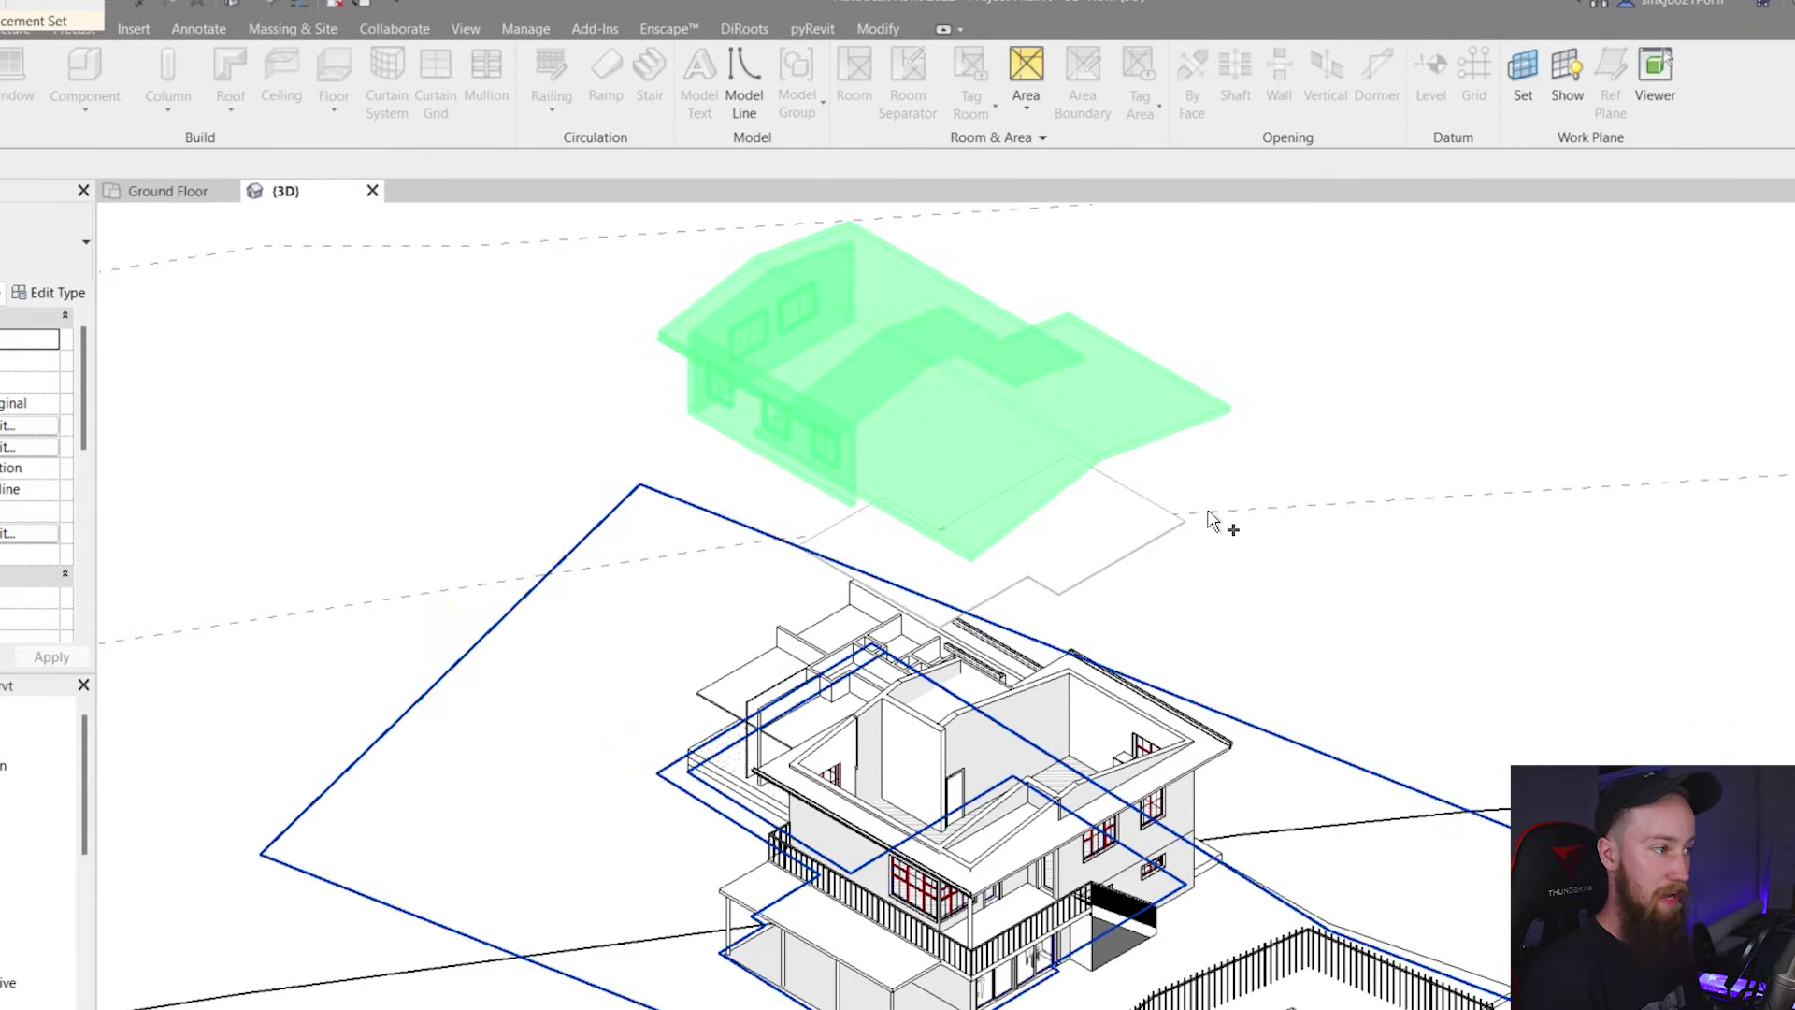
{"action": "key", "text": "Escape"}
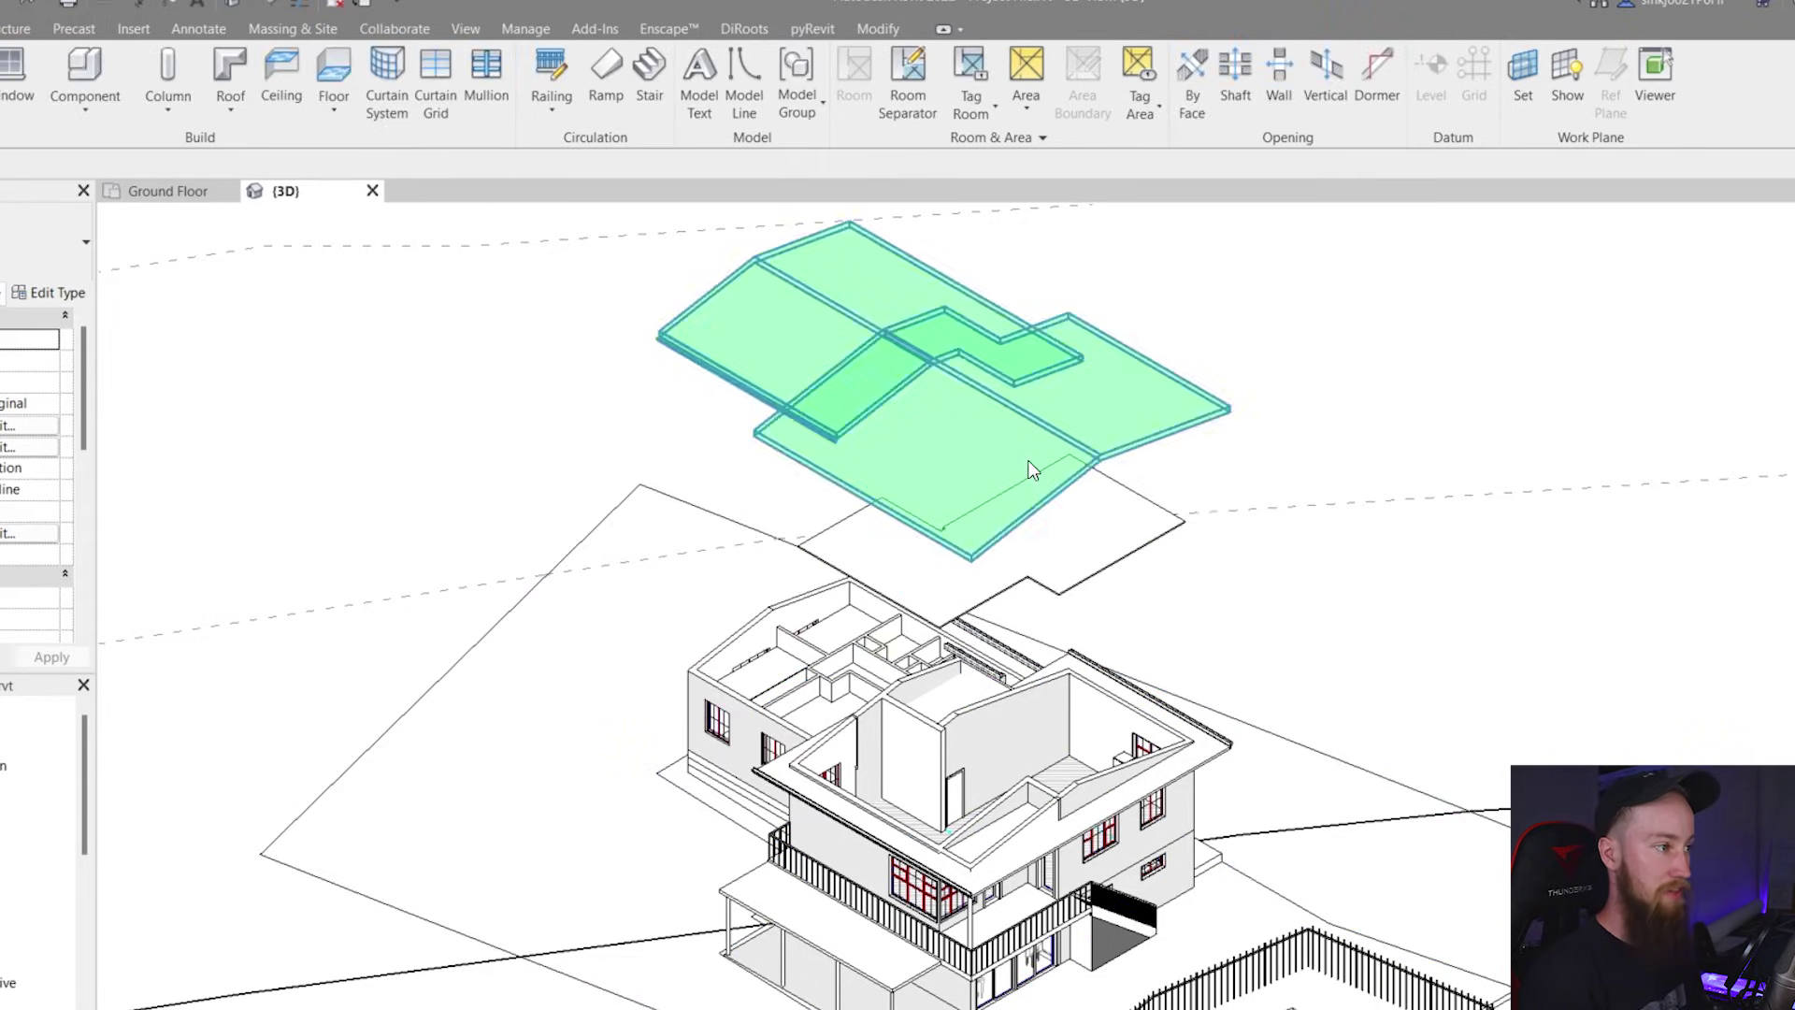
Add displacement paths from four outer corners of the raised roofs down to their original positions on the house
{"action": "left_click", "coordinate": [1060, 441]}
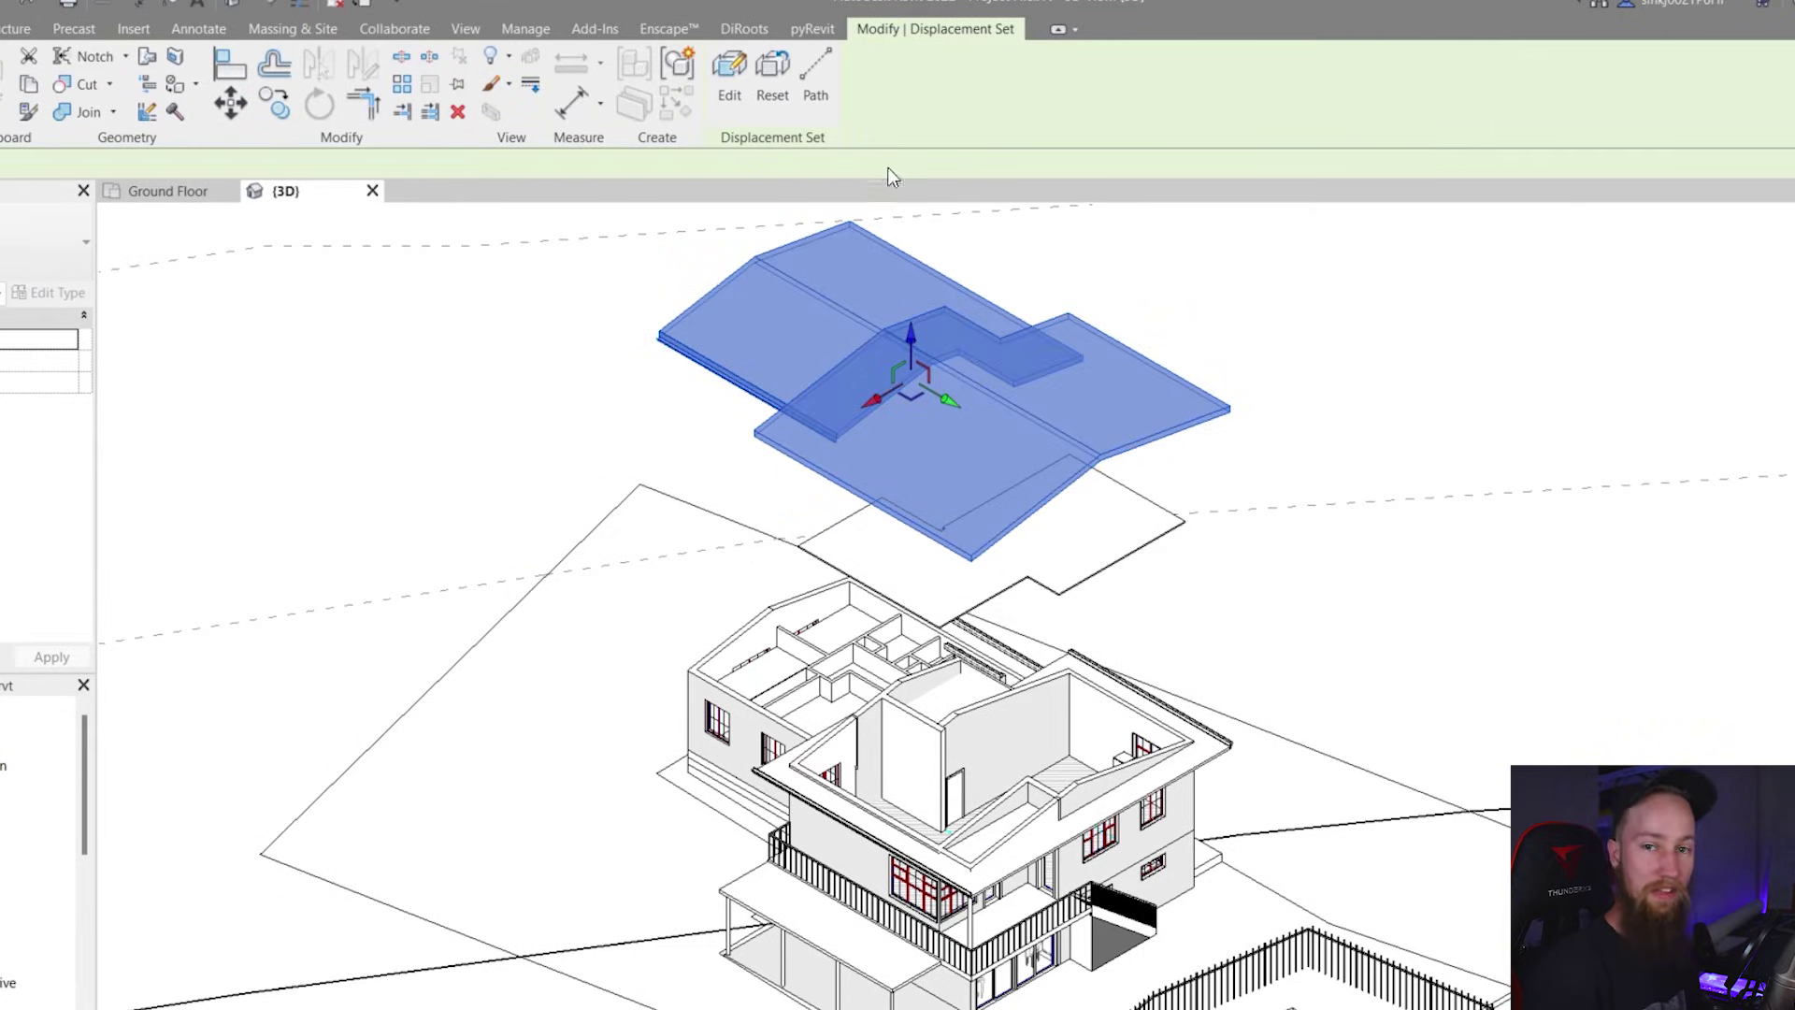
{"action": "left_click", "coordinate": [813, 90]}
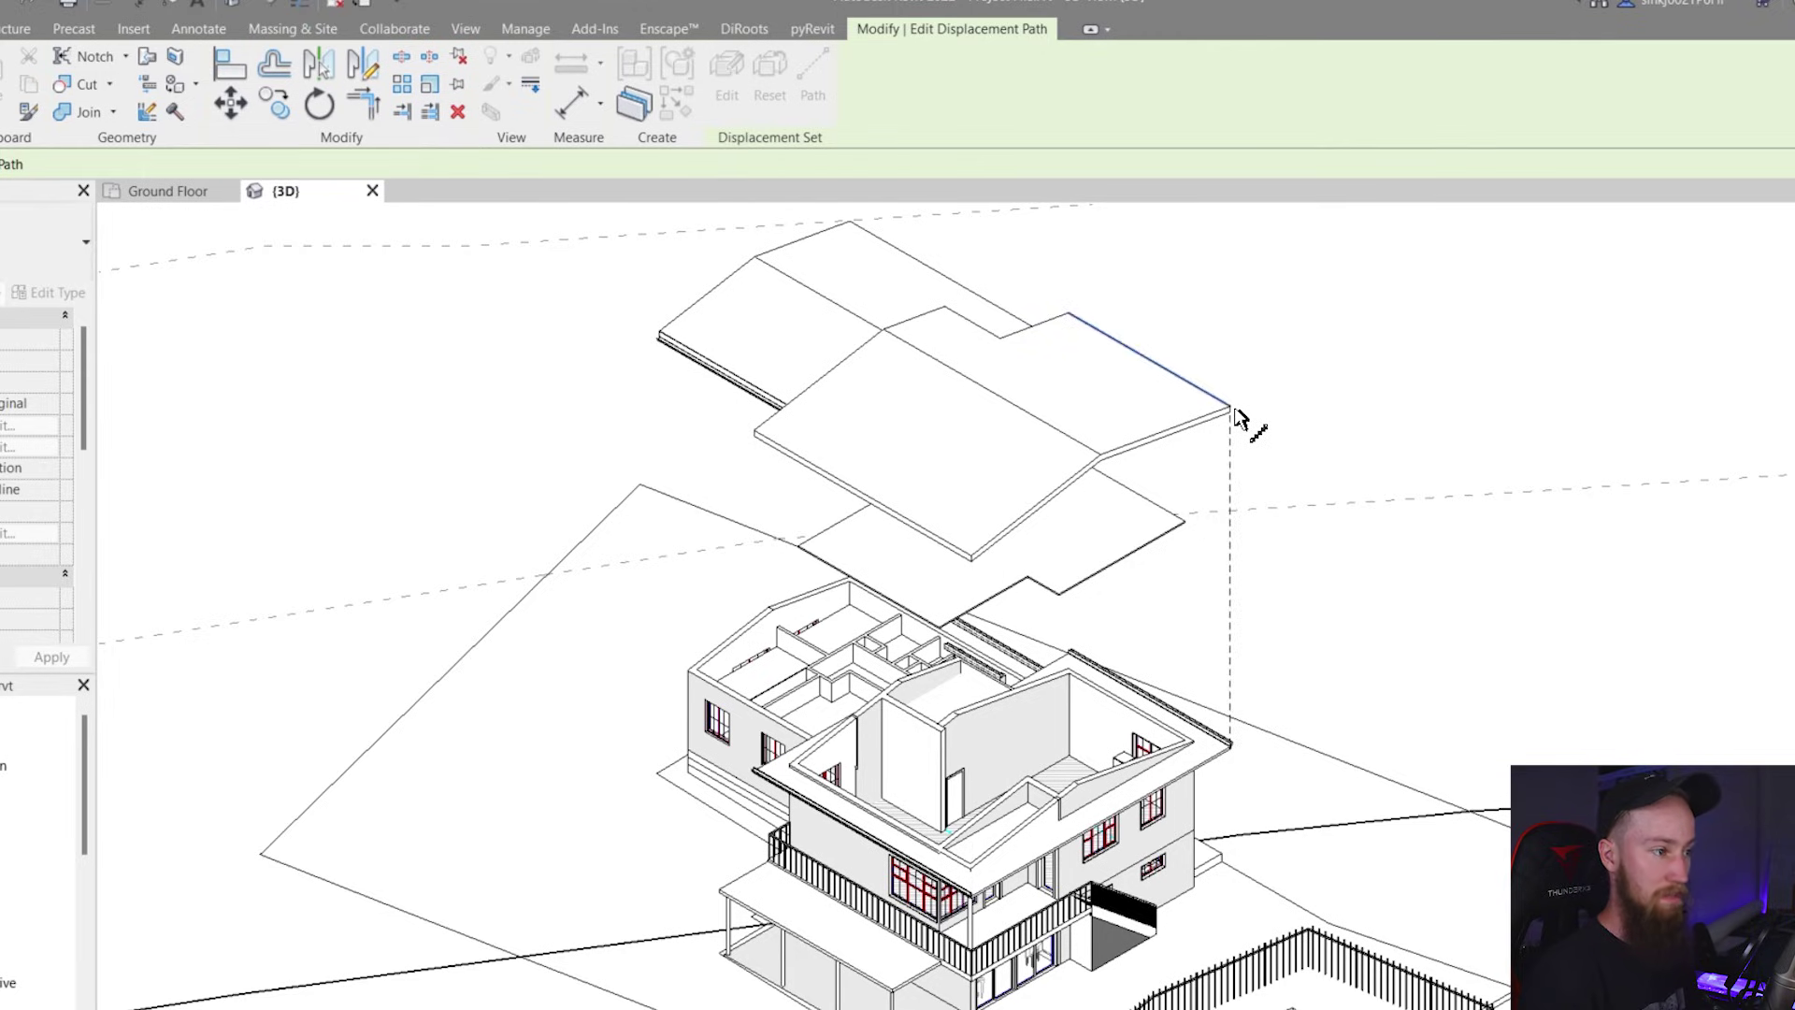
{"action": "left_click", "coordinate": [971, 561]}
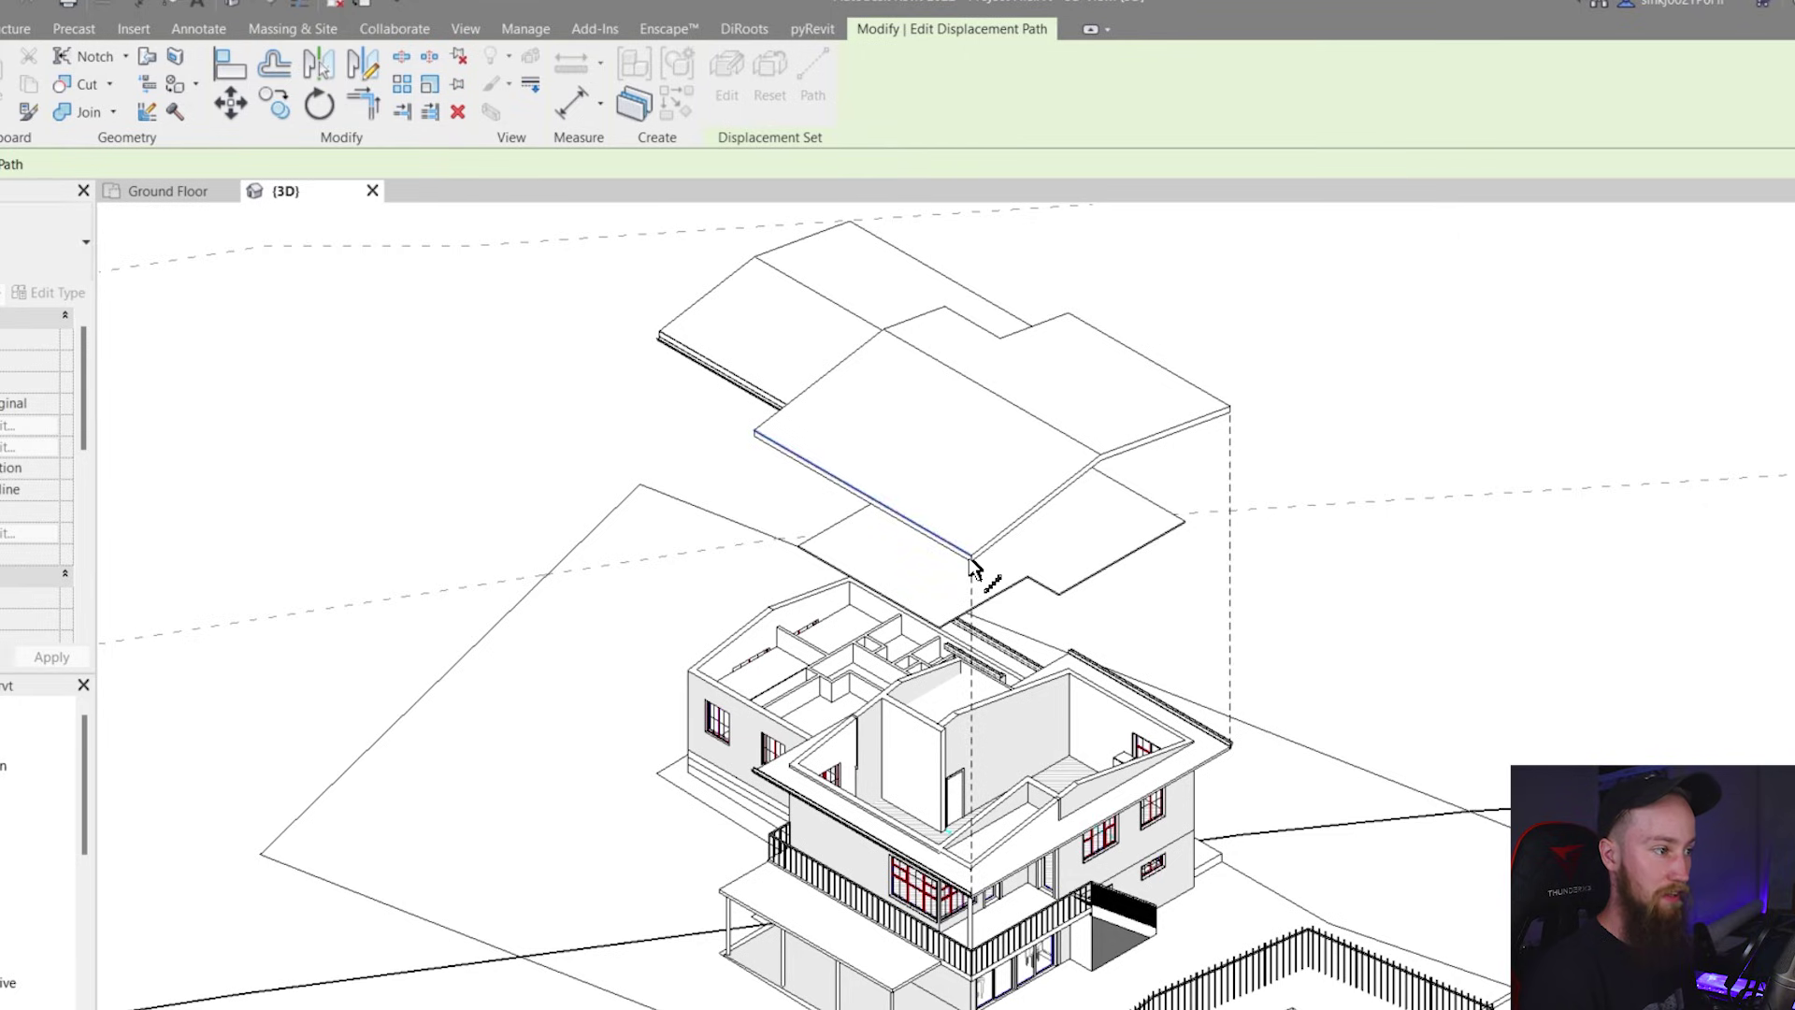
{"action": "left_click", "coordinate": [754, 435]}
{"action": "left_click", "coordinate": [658, 339]}
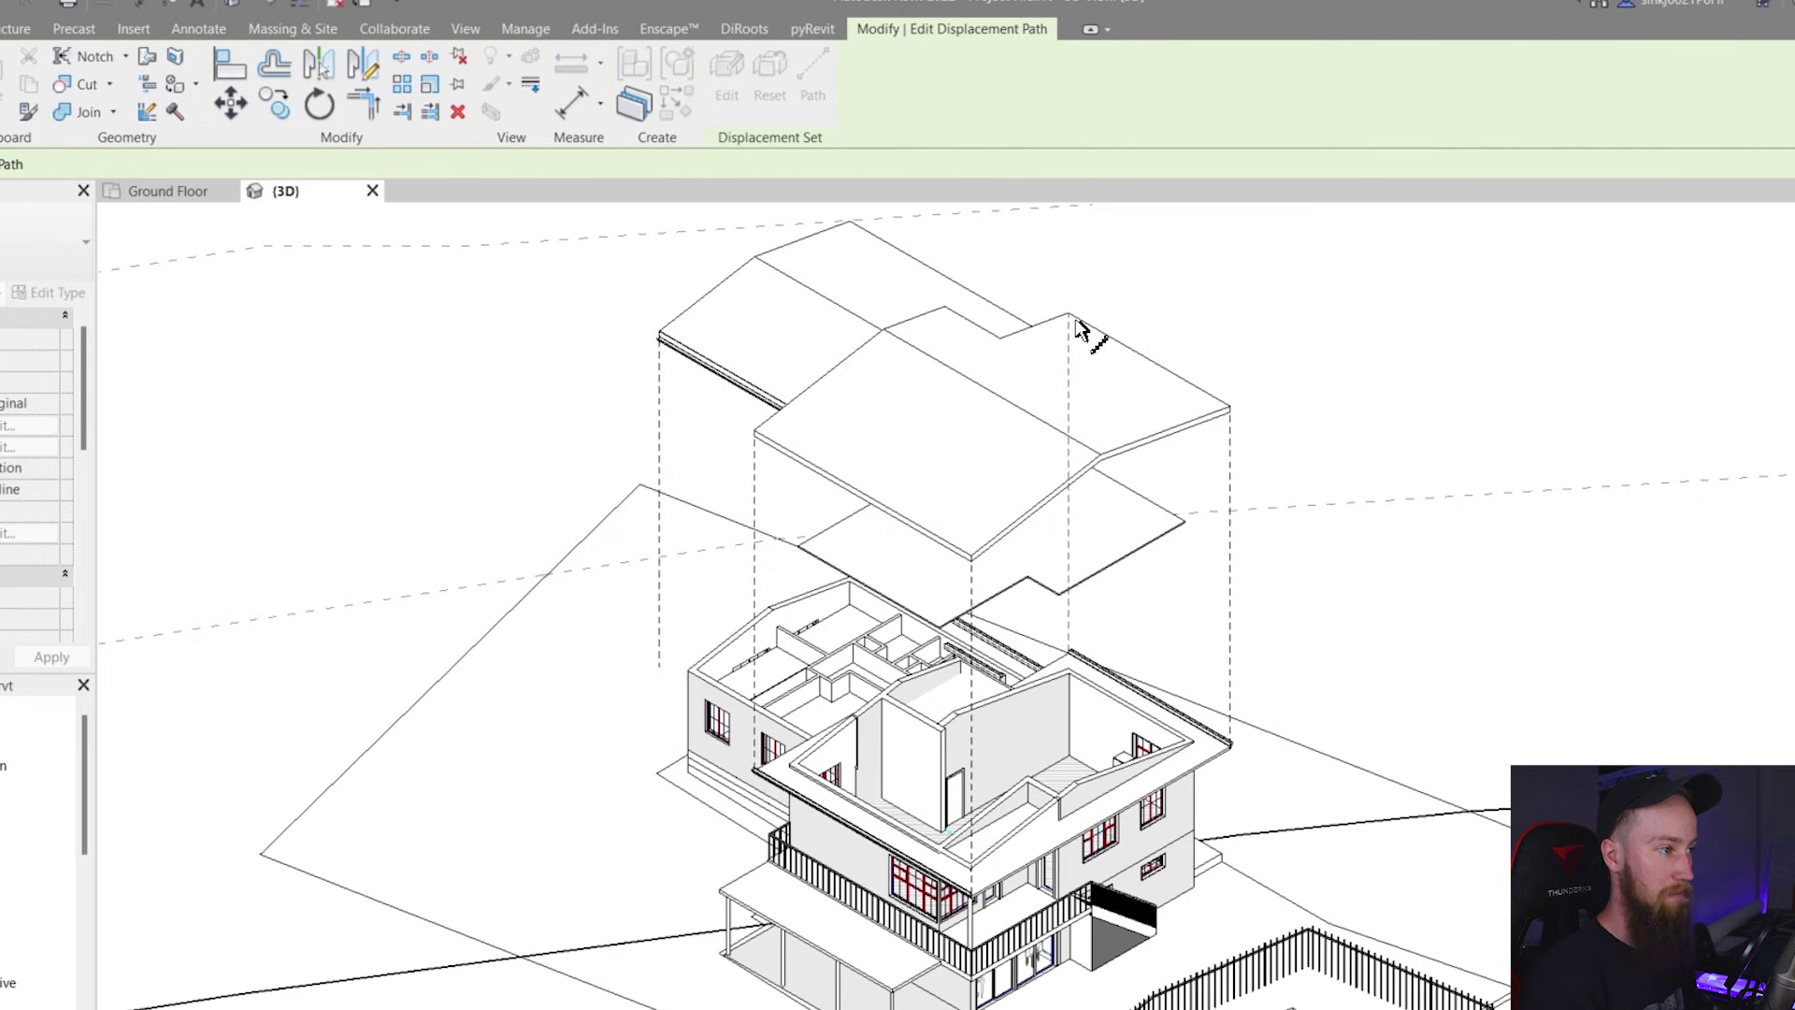
{"action": "key", "text": "Escape"}
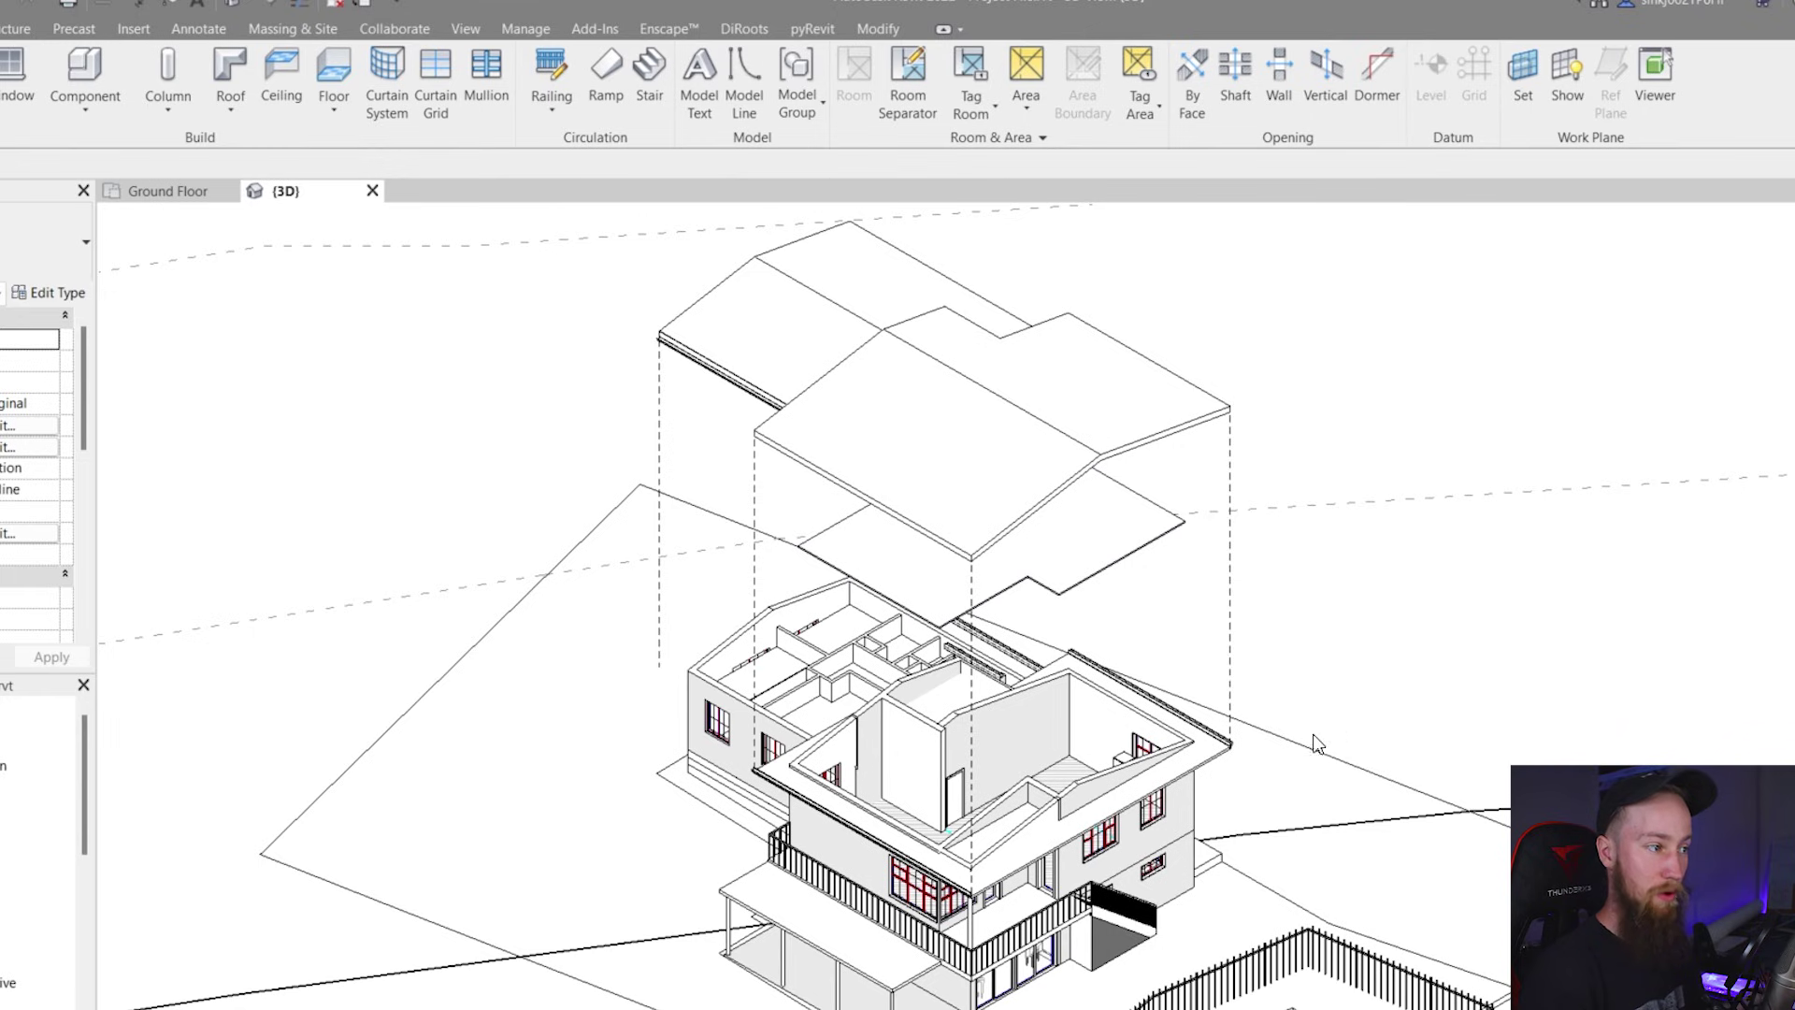
{"action": "scroll", "coordinate": [1295, 715], "scroll_direction": "down", "scroll_amount": 2}
{"action": "scroll", "coordinate": [1286, 703], "scroll_direction": "up", "scroll_amount": 2}
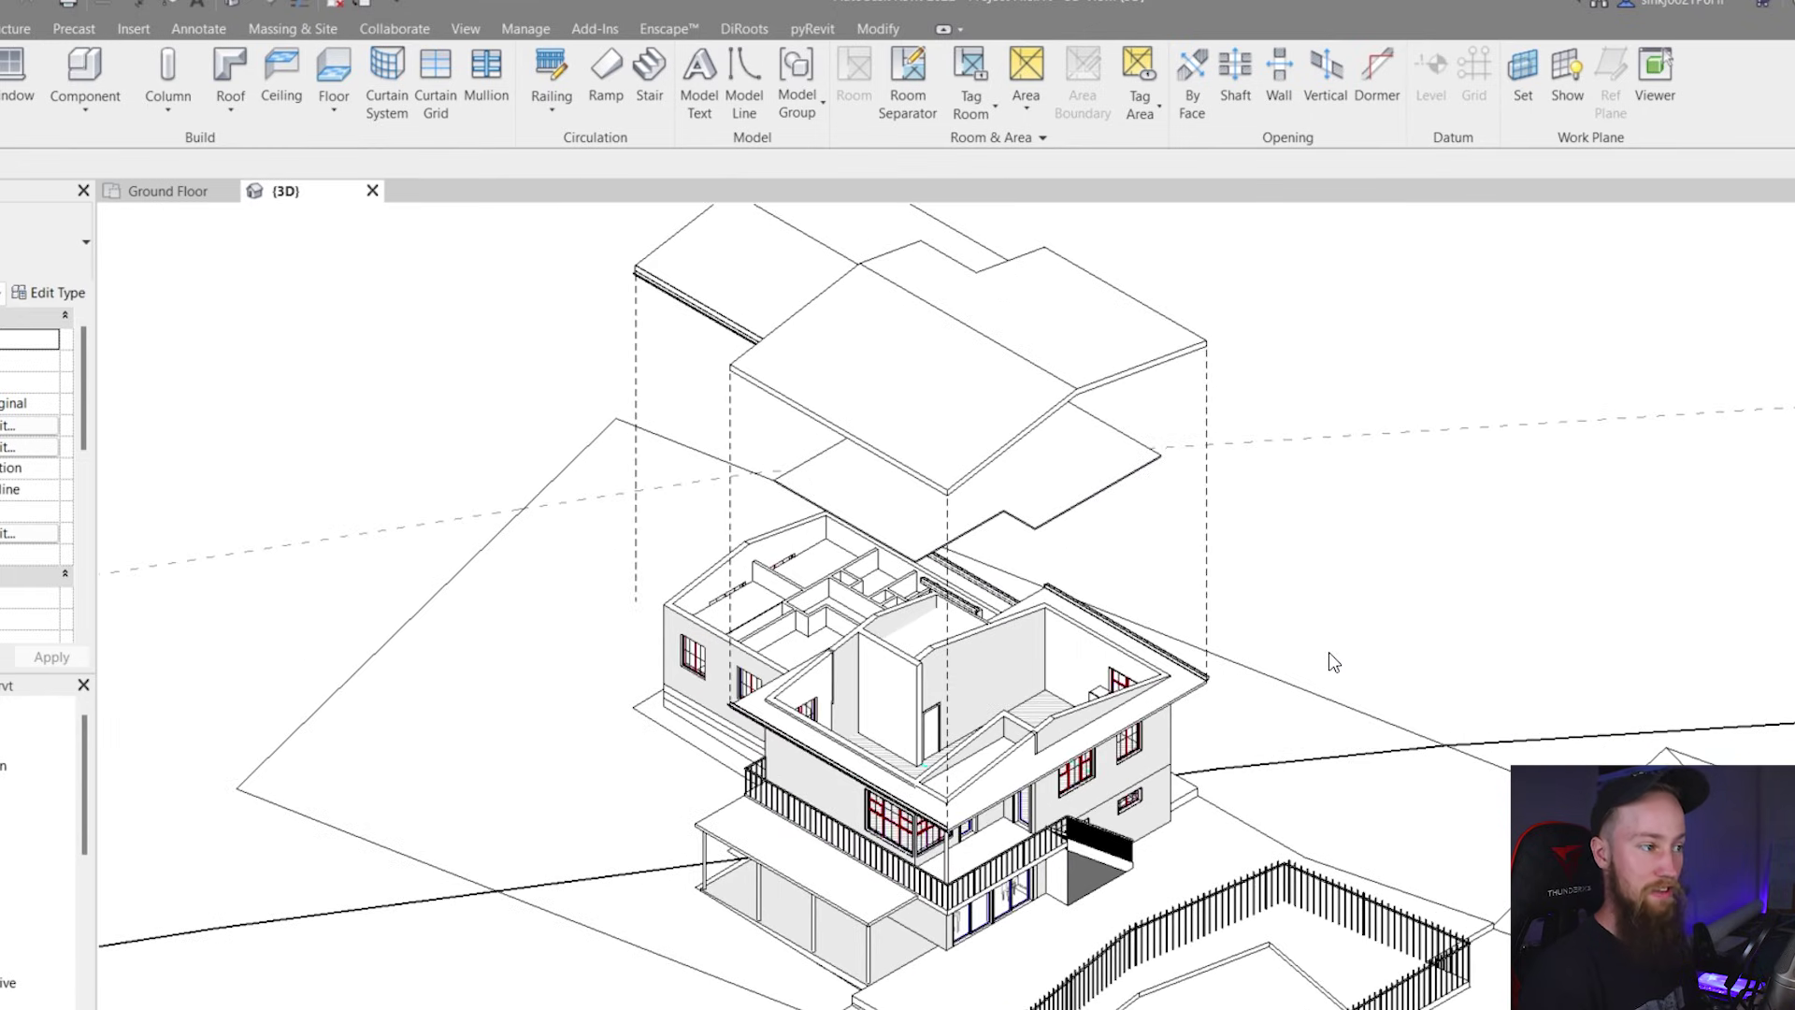